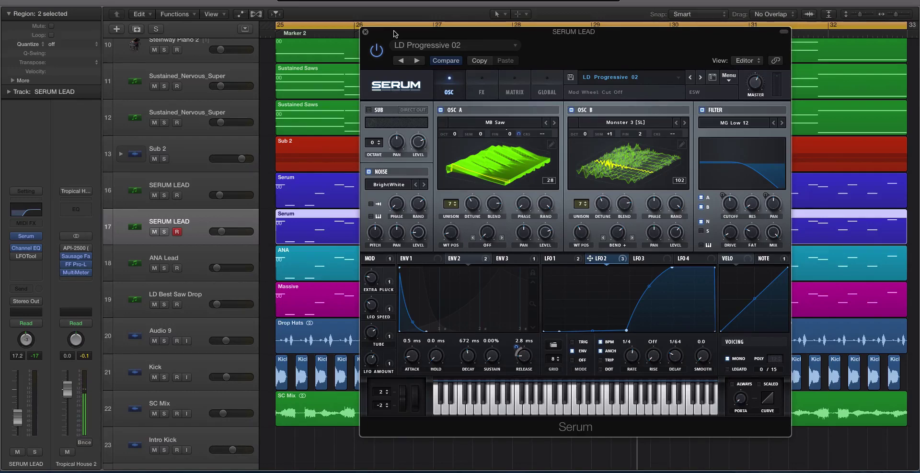
- Solo the Serum region on track 16 briefly, turn the solo off, and widen the timeline view
left_click_drag(393, 33, 392, 37)
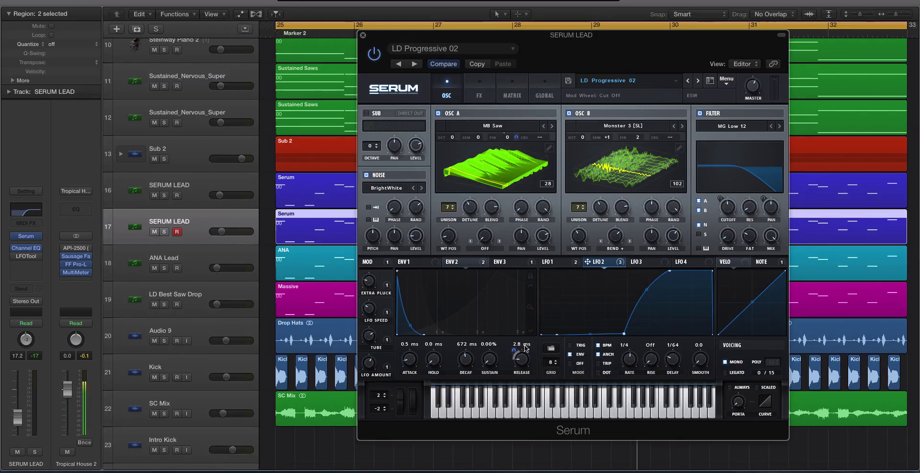
left_click(330, 197)
key("ctrl+s")
key("super+Left")
key("super+Left")
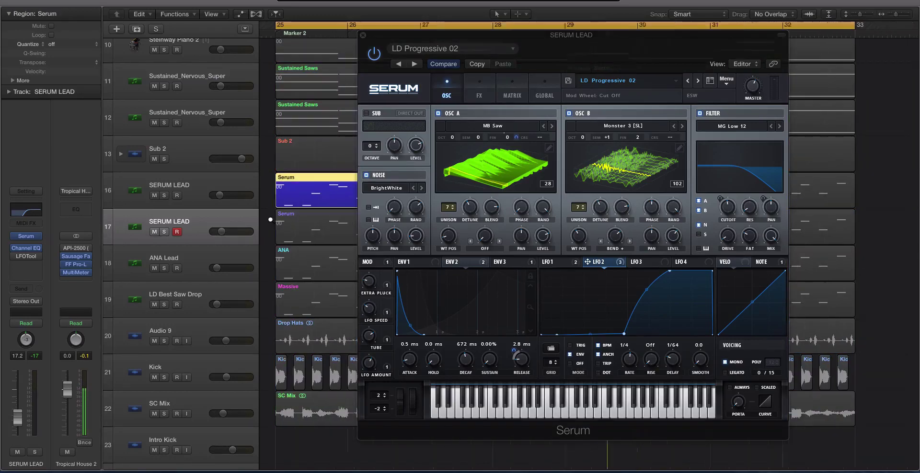
key("ctrl+s")
key("super+Left")
key("super+Left")
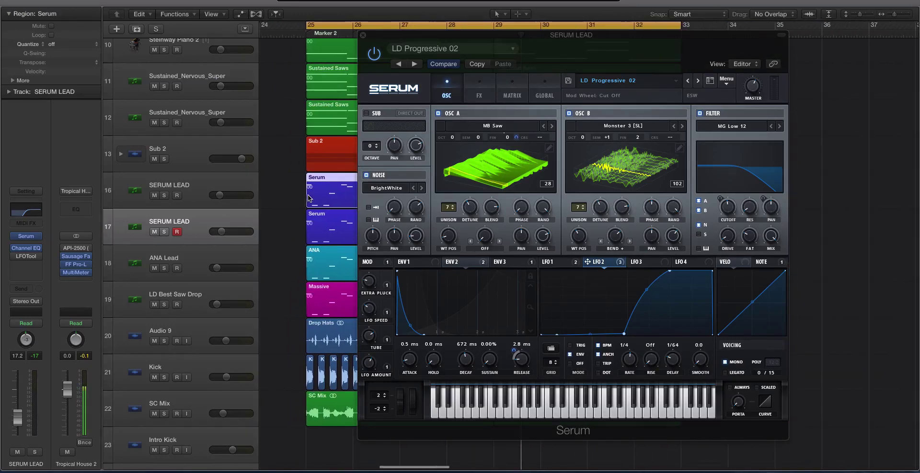
- Move the Serum window off the regions, select both Serum regions on tracks 16 and 17, and play the arrangement
left_click_drag(388, 38, 419, 32)
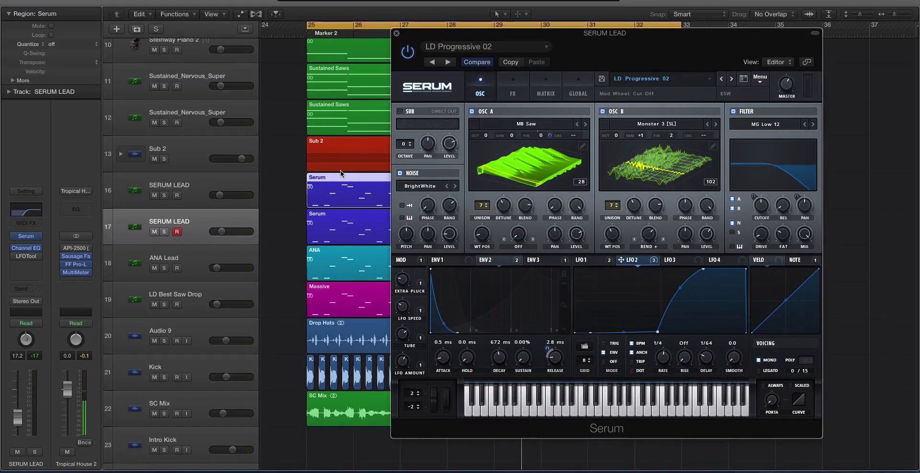
key("super+Right")
left_click(360, 220, "shift")
key("super+Left")
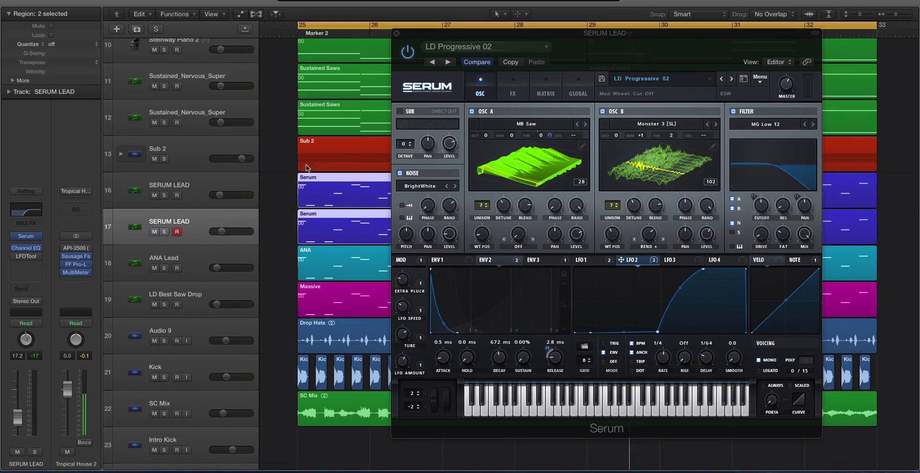
left_click_drag(403, 36, 511, 34)
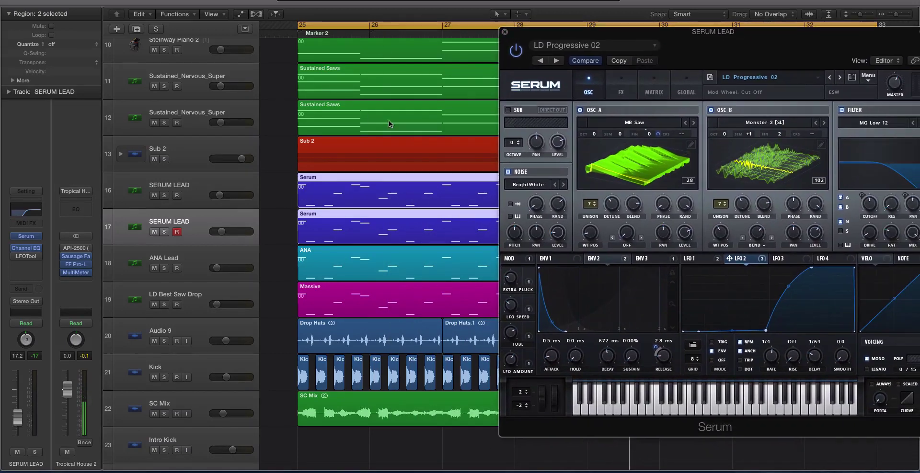
key("space")
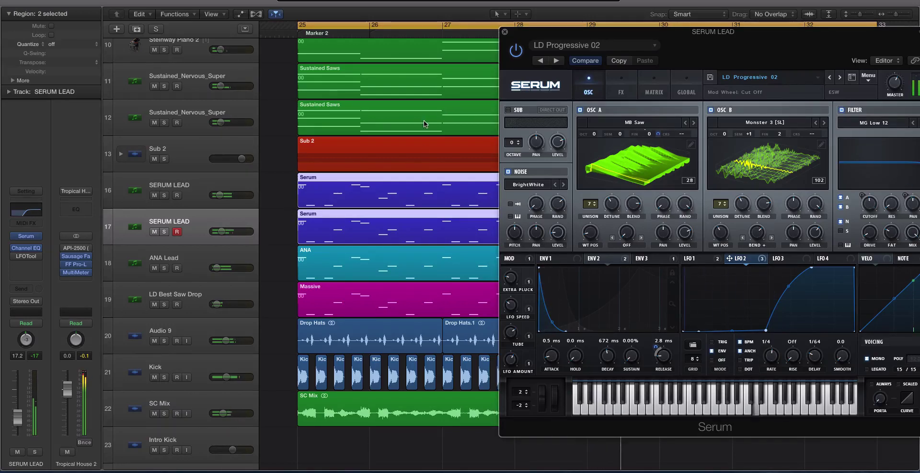
- Enlarge the lead tracks and select the Serum regions on tracks 16 and 17 together
key("super+Down")
scroll(333, 227, "down", 1)
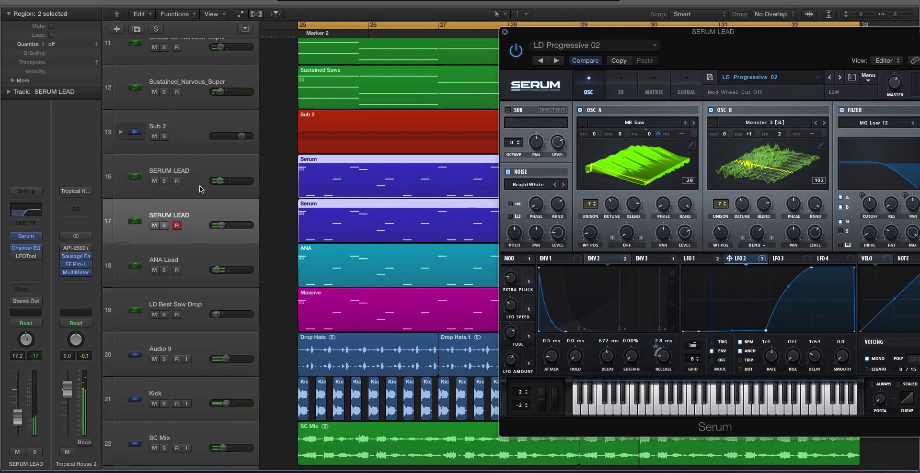
left_click(312, 180)
key("super+Right")
key("super+Right")
key("super+Right")
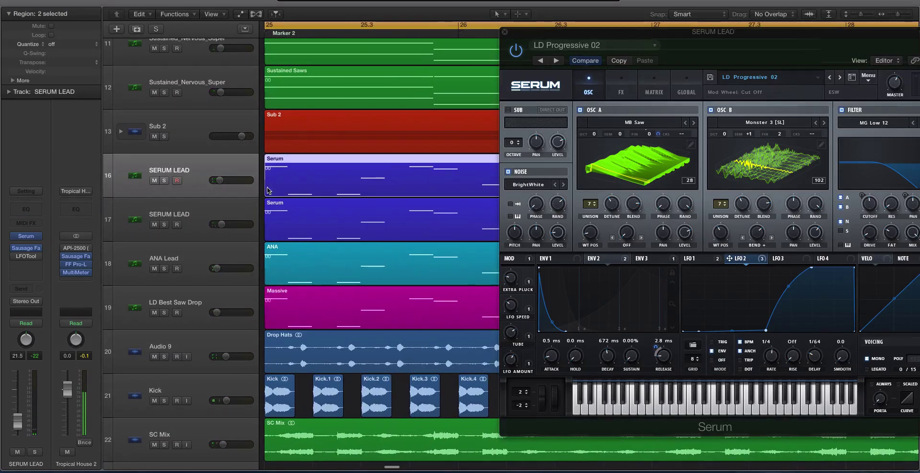
left_click(330, 208)
left_click(328, 181, "shift")
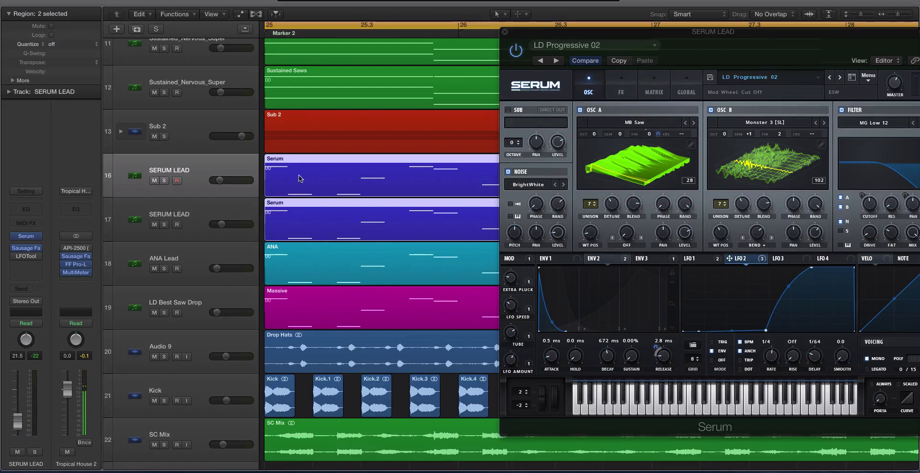
key("super+Down")
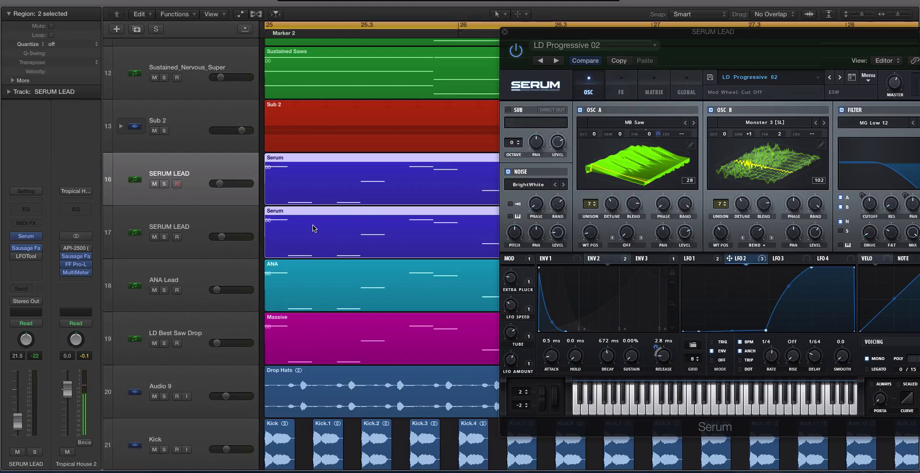
- Switch between the two SERUM LEAD tracks, 16 and 17, to compare their channel strips
left_click(177, 238)
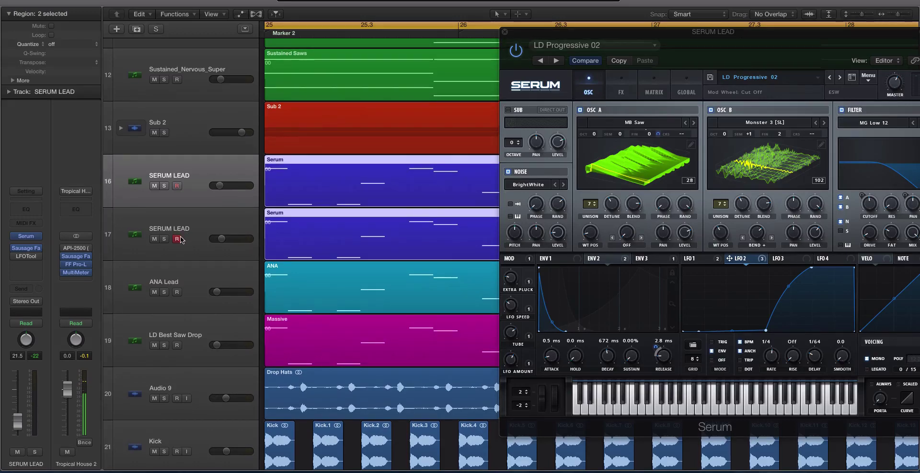
left_click(195, 225)
left_click(202, 192)
left_click(203, 218)
left_click(200, 185)
left_click(204, 218)
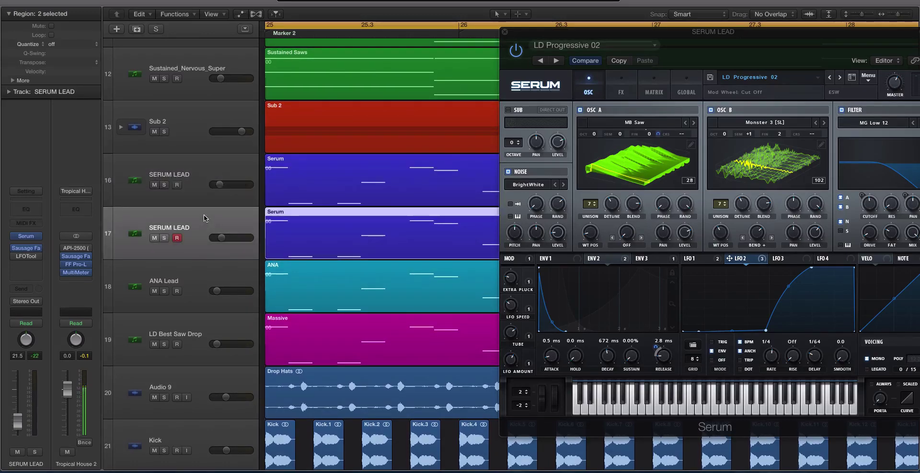
left_click(202, 187)
left_click(201, 220)
left_click(199, 190)
left_click(199, 220)
left_click(193, 187)
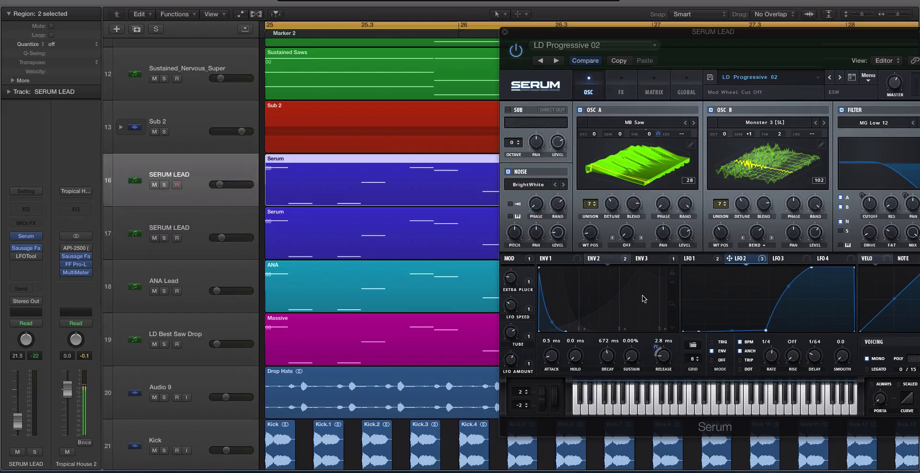
left_click(209, 220)
left_click(191, 168)
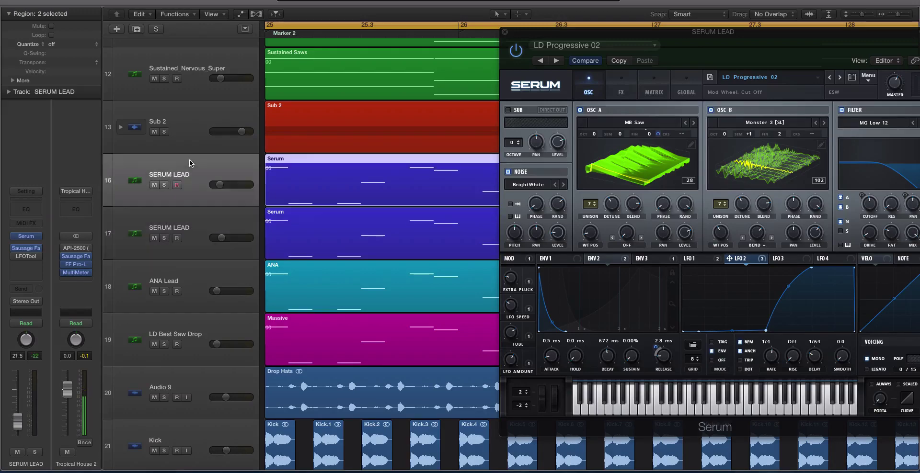
- Inspect the Sausage Fattener settings on the track 16 SERUM LEAD channel and close the plug-in window
left_click(24, 249)
left_click_drag(526, 76, 437, 102)
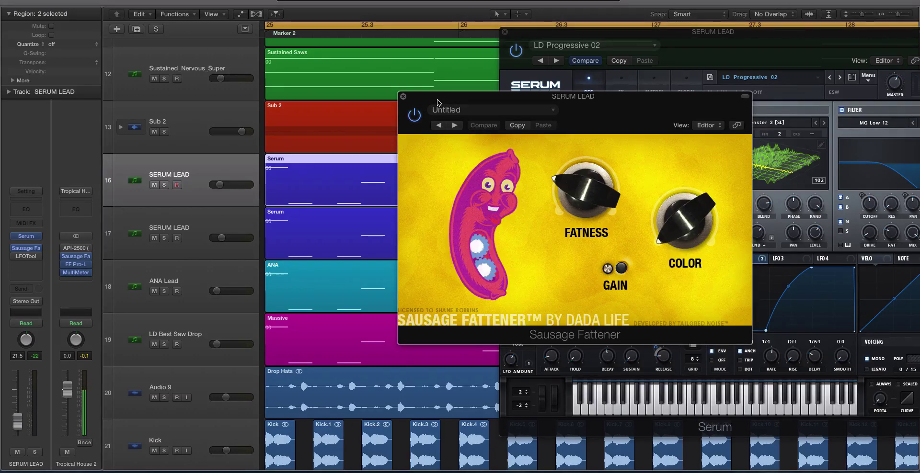
left_click_drag(437, 102, 473, 98)
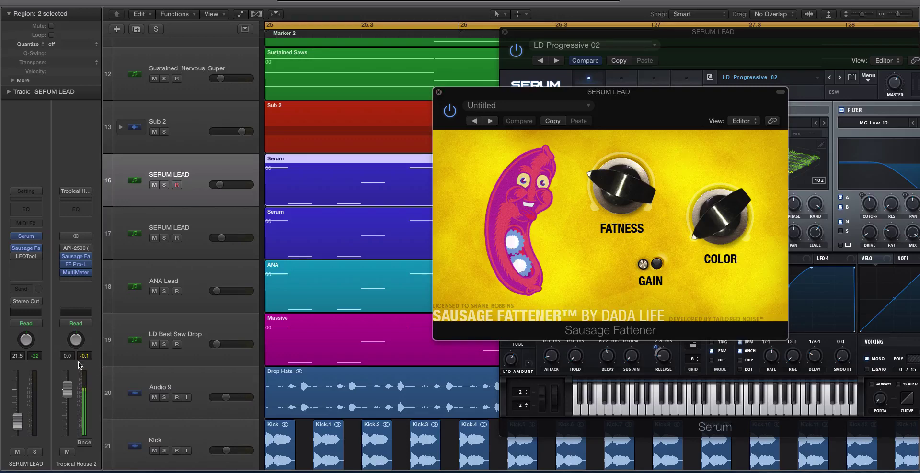
left_click(198, 216)
left_click(201, 194)
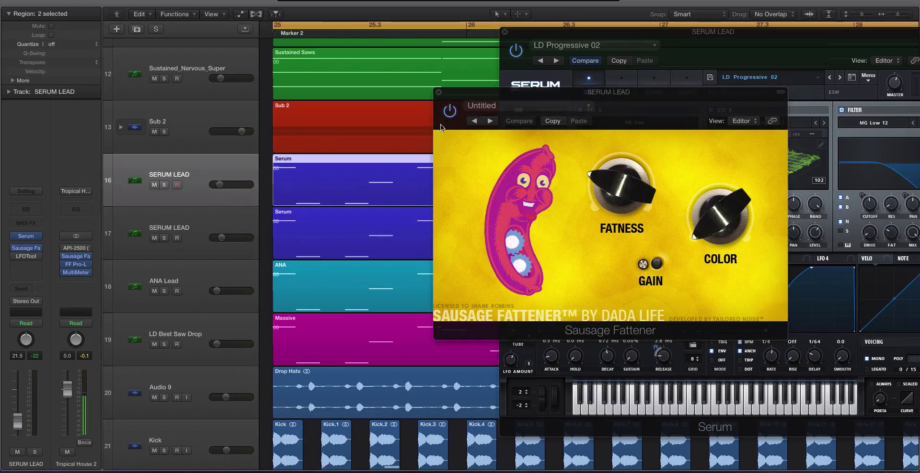
left_click(438, 93)
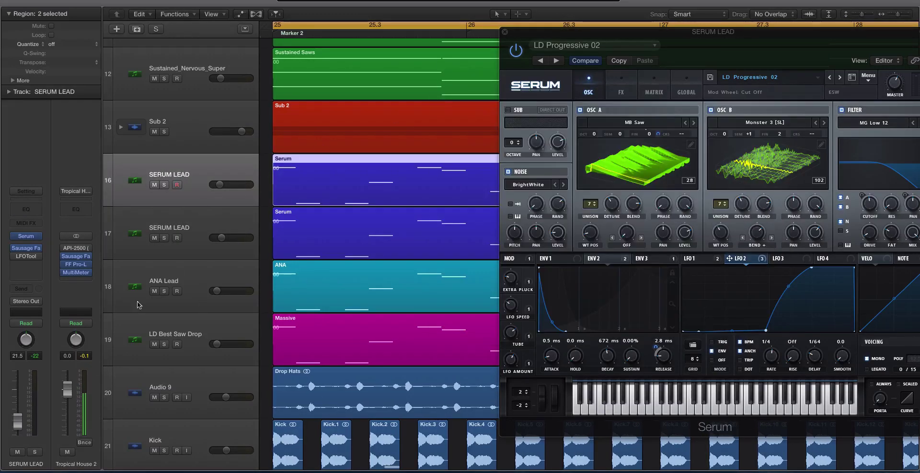
- Solo the track 16 Serum region and toggle the Sausage Fattener bypass to compare the sound
key("ctrl+s")
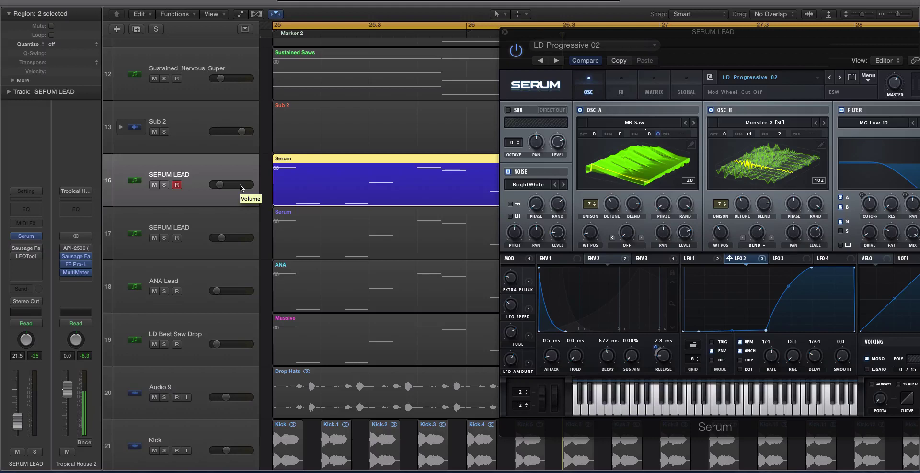
left_click(12, 251)
left_click(11, 249)
left_click(15, 248)
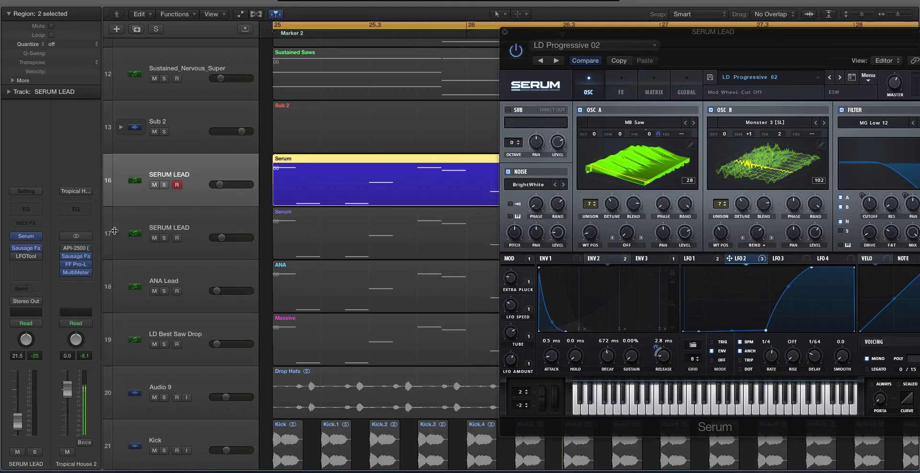
- Examine the Channel EQ curve on the track 17 SERUM LEAD channel and close its window
left_click(196, 219)
left_click(38, 254)
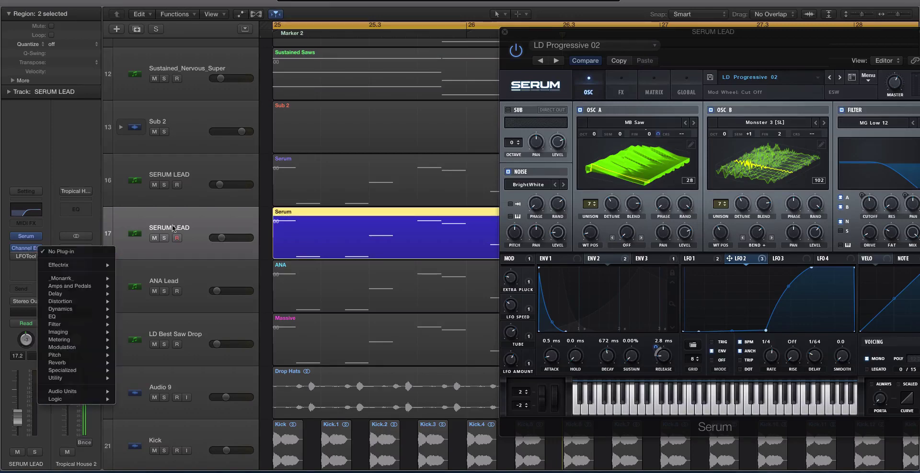
left_click(55, 252)
left_click(27, 248)
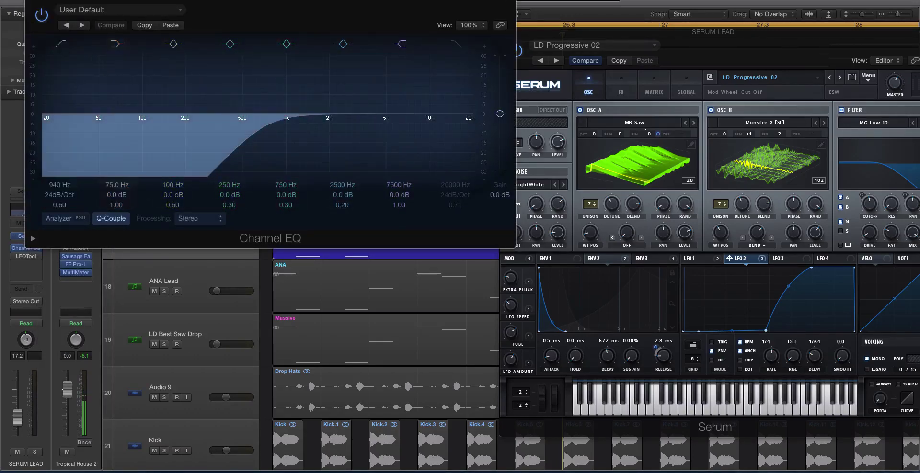
left_click(34, 1)
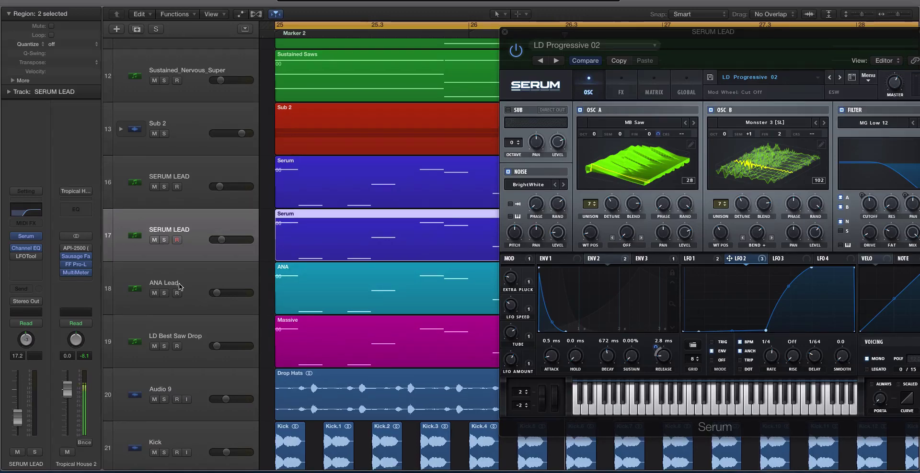
- Solo and play the ANA Lead region on track 18, and select the LD Best Saw Drop track
left_click(176, 284)
key("ctrl+s")
key("space")
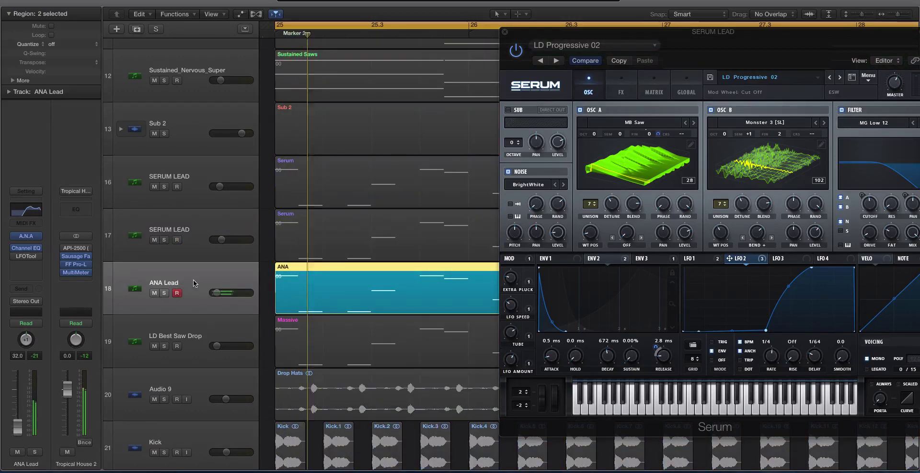
left_click(201, 330)
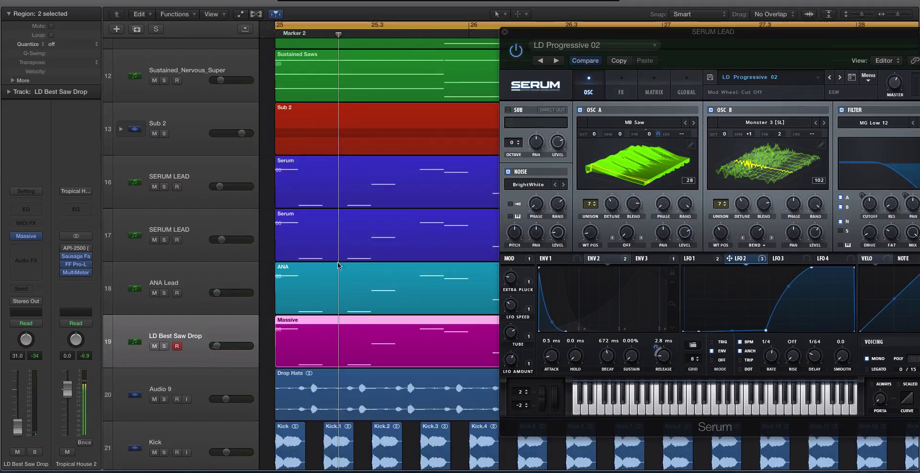
- Solo the two Serum regions on tracks 16 and 17 together to hear them, and turn the solo off
left_click(335, 203)
left_click(335, 213, "shift")
key("ctrl+s")
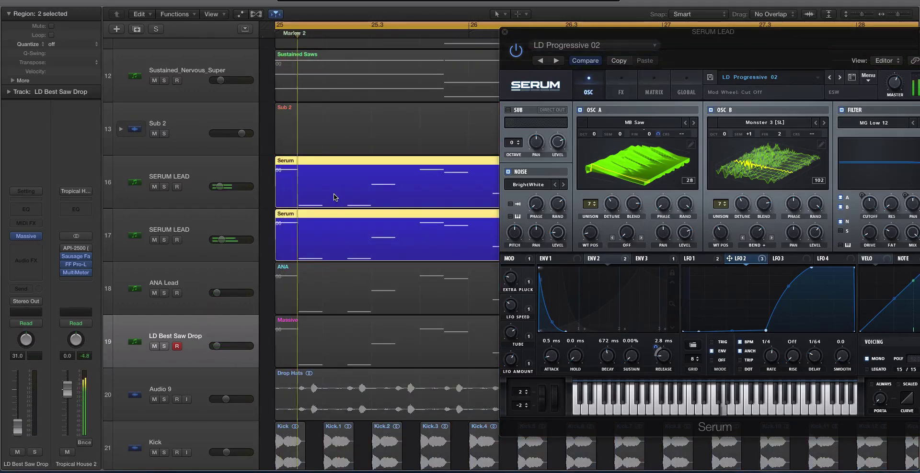
key("ctrl+s")
- Select the track 16 SERUM LEAD and examine its melody notes up close around bars 25 to 26
left_click(205, 215)
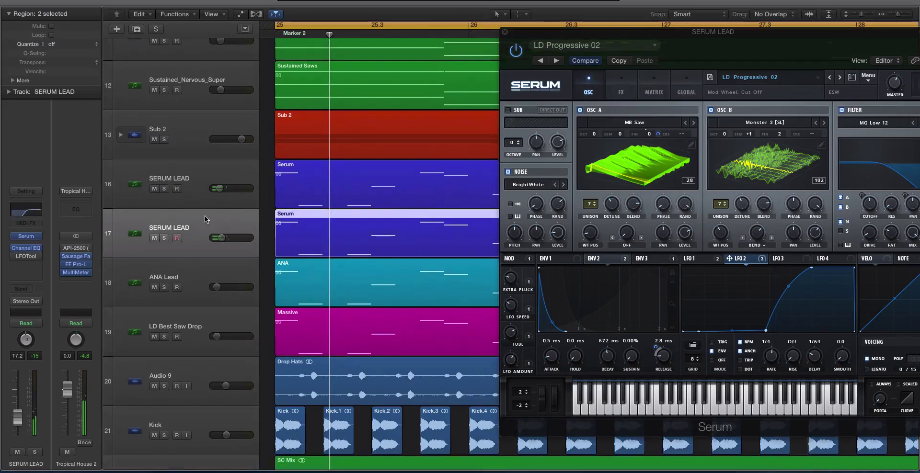
left_click(193, 179)
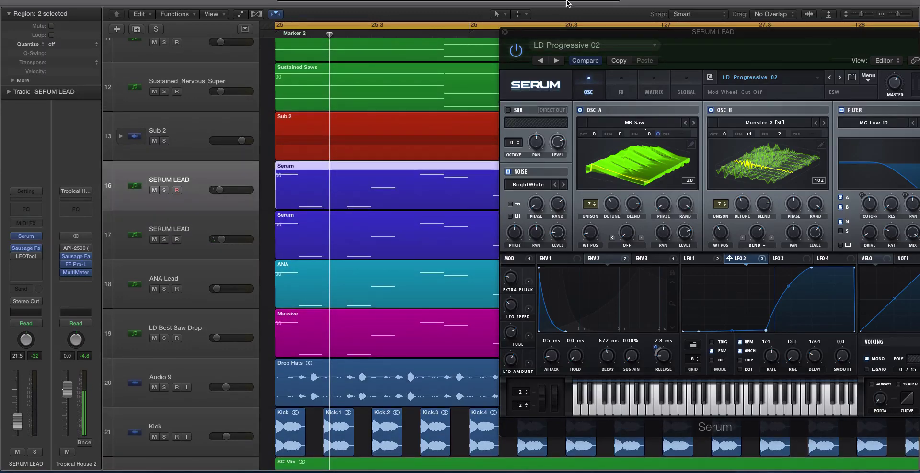
left_click(563, 35)
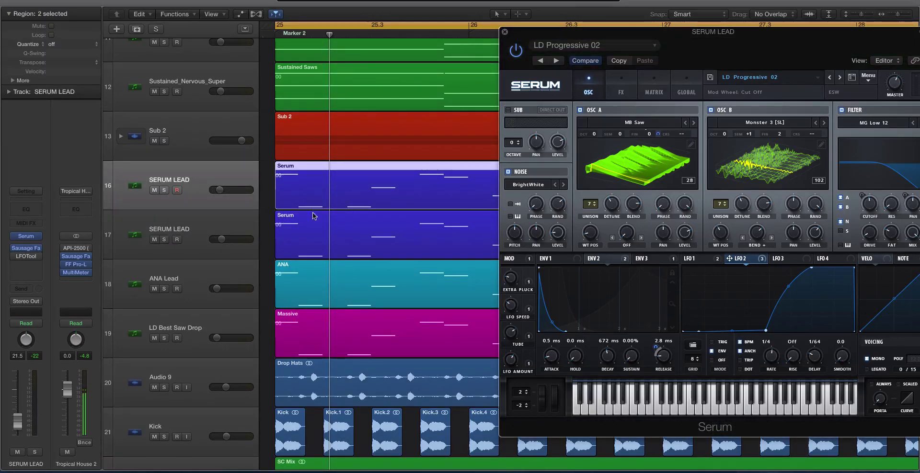
key("super+Right")
key("super+Right")
key("super+Right")
key("super+Right")
scroll(335, 205, "up", 3)
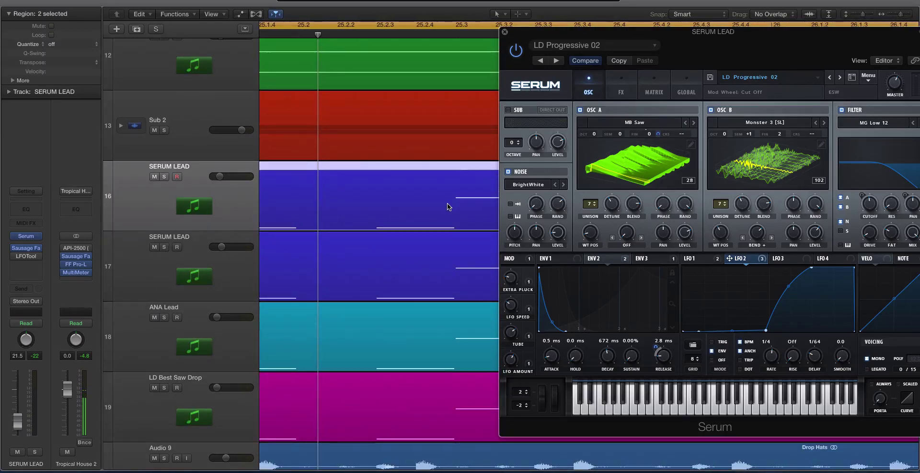
scroll(402, 200, "right", 4)
scroll(399, 176, "right", 5)
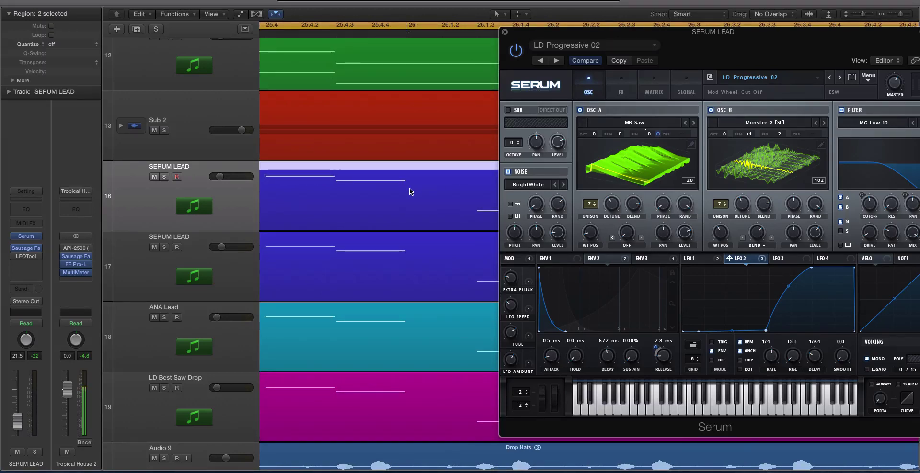
scroll(340, 184, "down", 2)
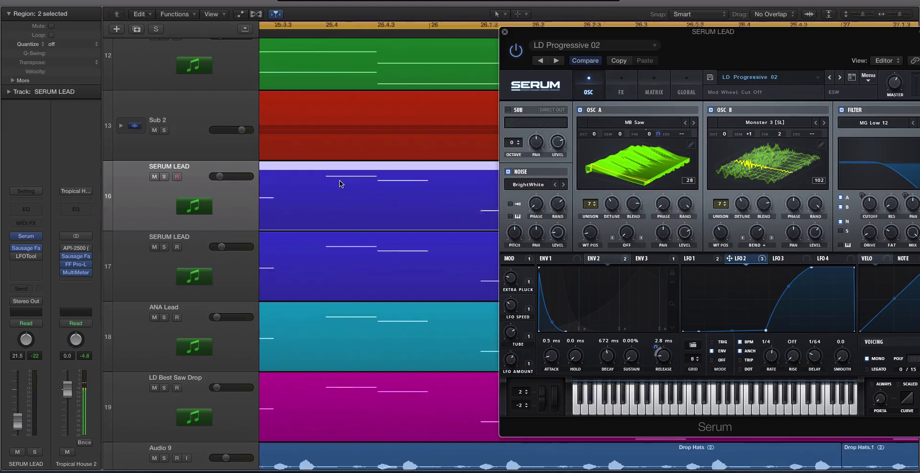
scroll(337, 184, "left", 6)
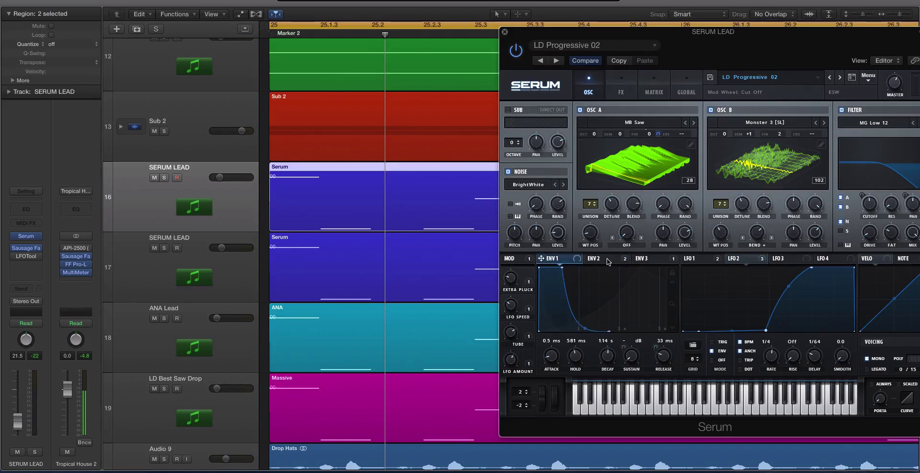
- Look through Serum's LFO curves, return to LFO 2, and move the Serum window fully into view
left_click(704, 261)
left_click(741, 260)
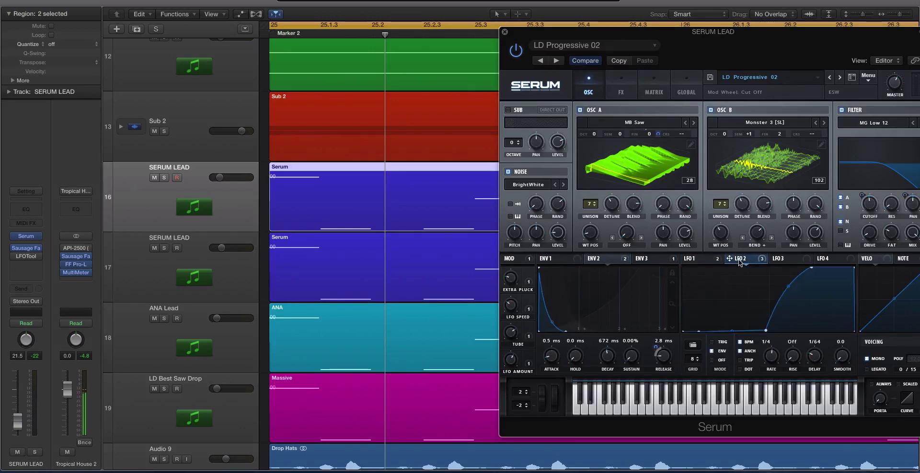
left_click(793, 259)
left_click(742, 260)
left_click_drag(614, 32, 516, 19)
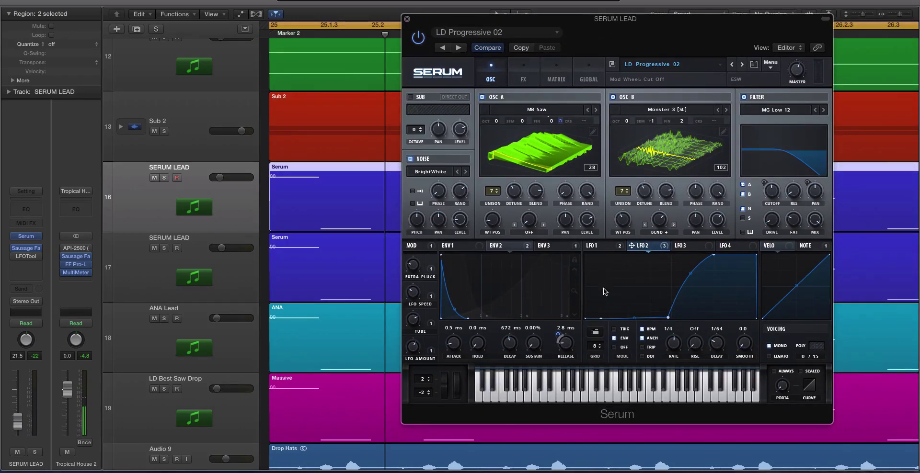
- Look through Serum's LFO shape presets, including the Sidechain shapes, without loading one
left_click(594, 331)
mouse_move(616, 348)
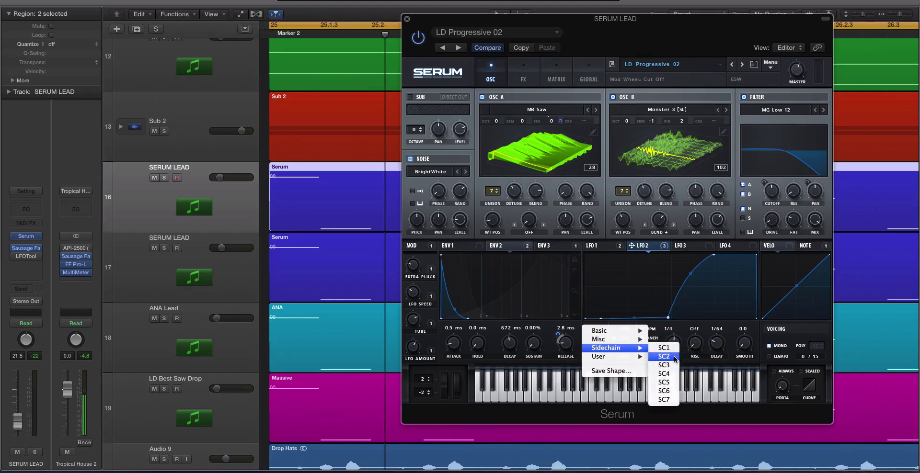
left_click(680, 331)
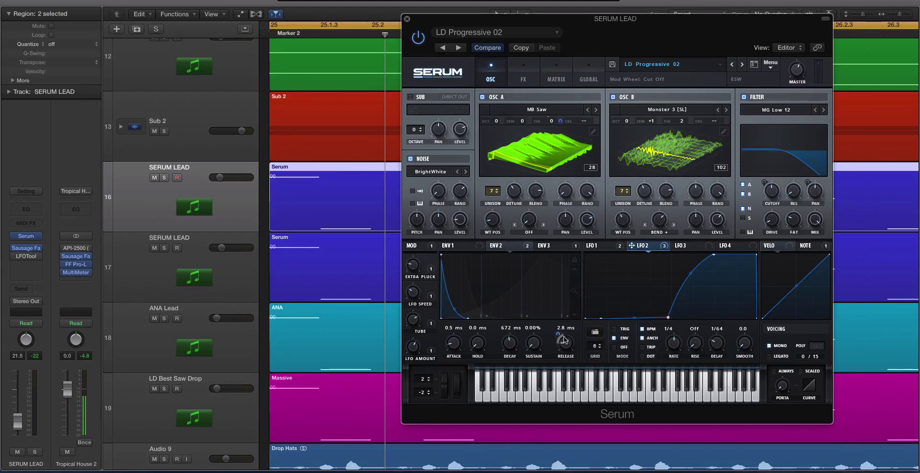
- Remove all modulators from the release times of Env 1 and Env 2, and bring Env 1 back into view
left_click(453, 247)
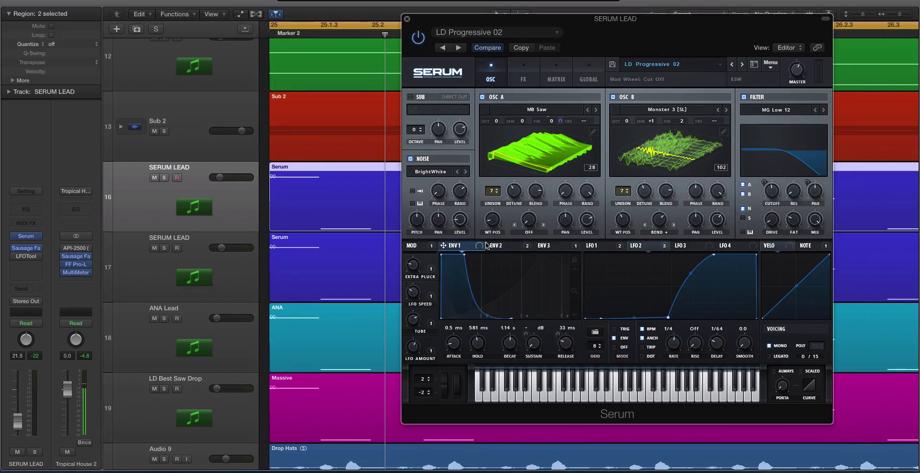
right_click(558, 337)
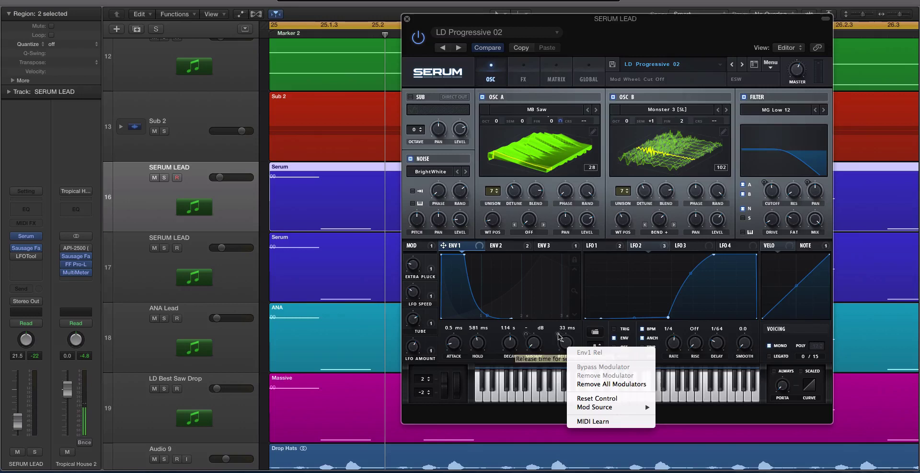
left_click(562, 330)
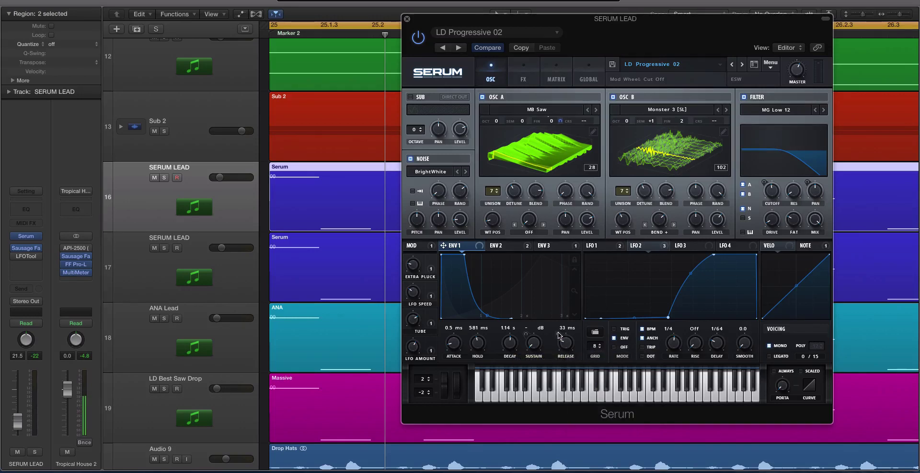
right_click(557, 333)
left_click(602, 384)
left_click(507, 245)
right_click(559, 337)
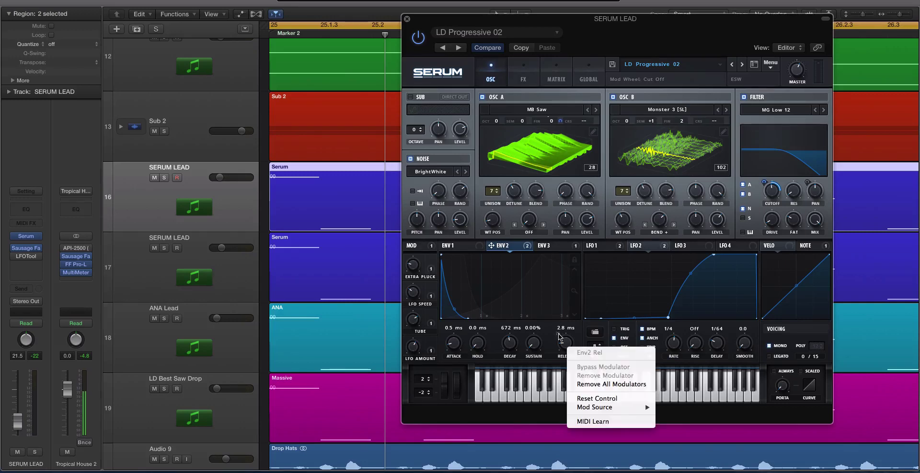
left_click(594, 385)
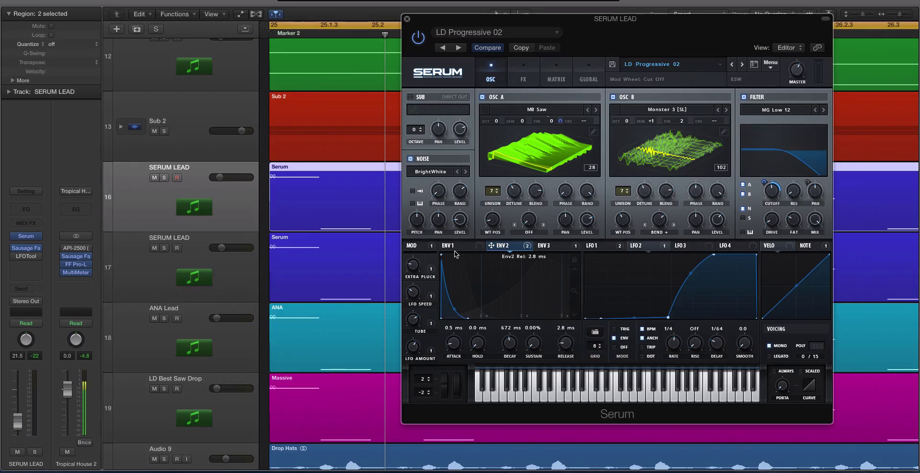
left_click(484, 246)
- Solo and play the track 16 Serum region, and switch off Serum's reverb and delay effects
key("ctrl+s")
key("space")
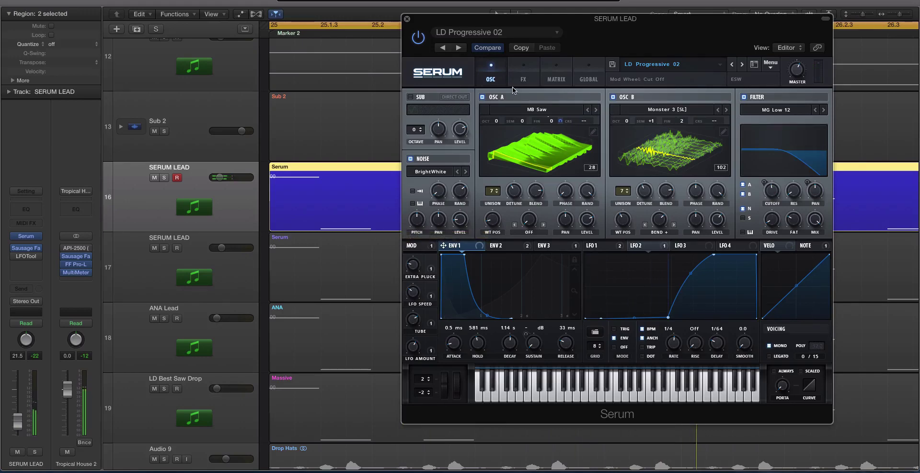
left_click(521, 76)
left_click(410, 171)
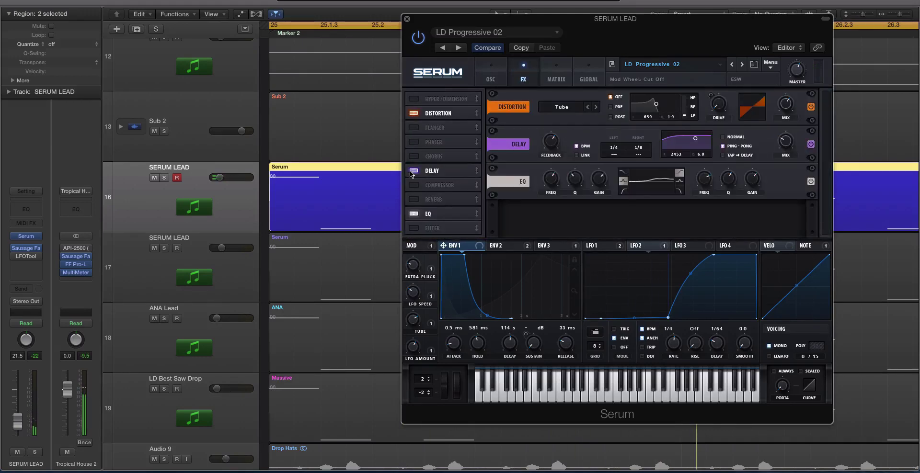
left_click(413, 200)
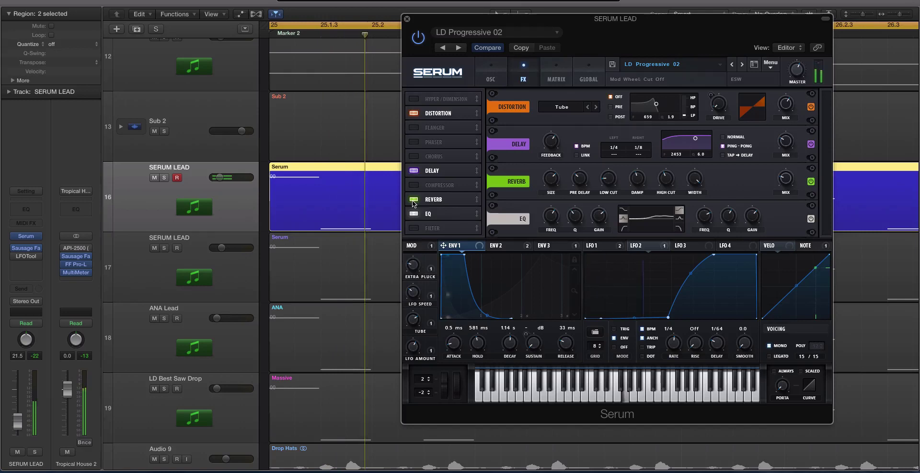
left_click(413, 200)
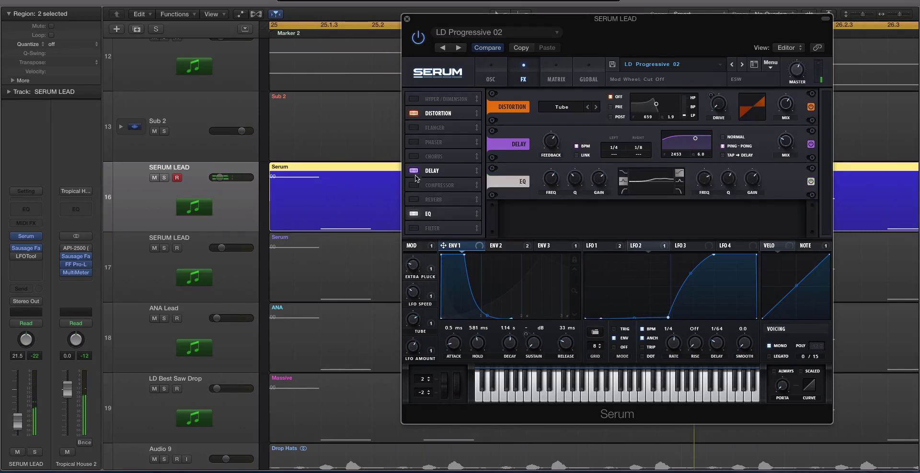
left_click(413, 171)
- Return to Serum's oscillator page, select LFO 2, and view the shape preset categories available for it
left_click(487, 73)
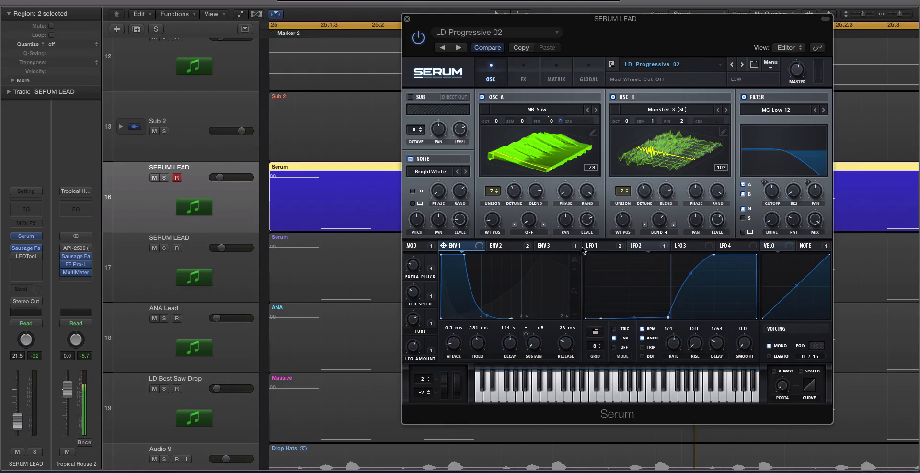
left_click(638, 246)
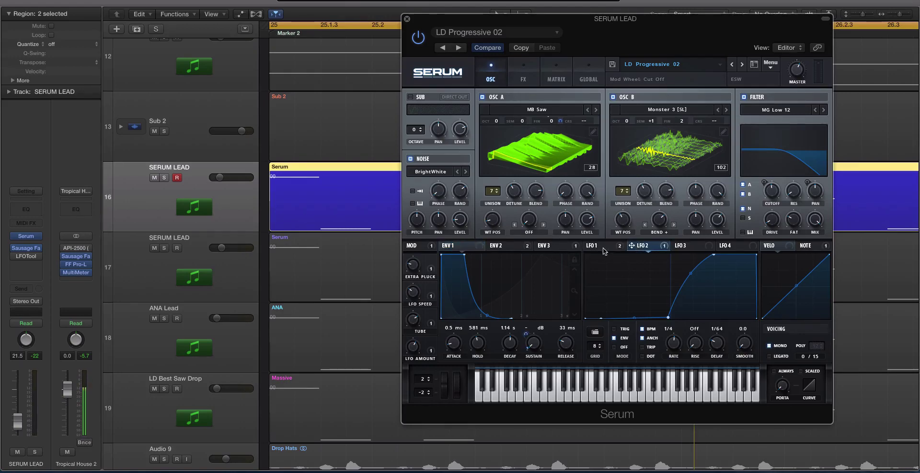
left_click(595, 332)
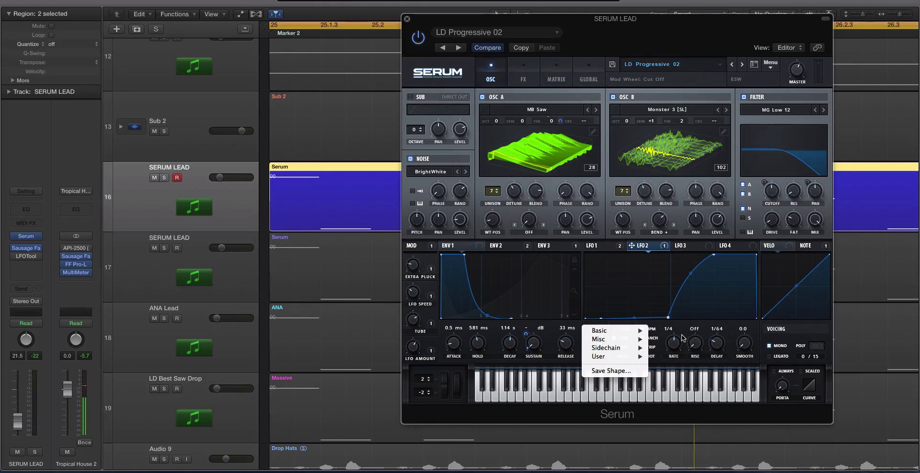
left_click(682, 339)
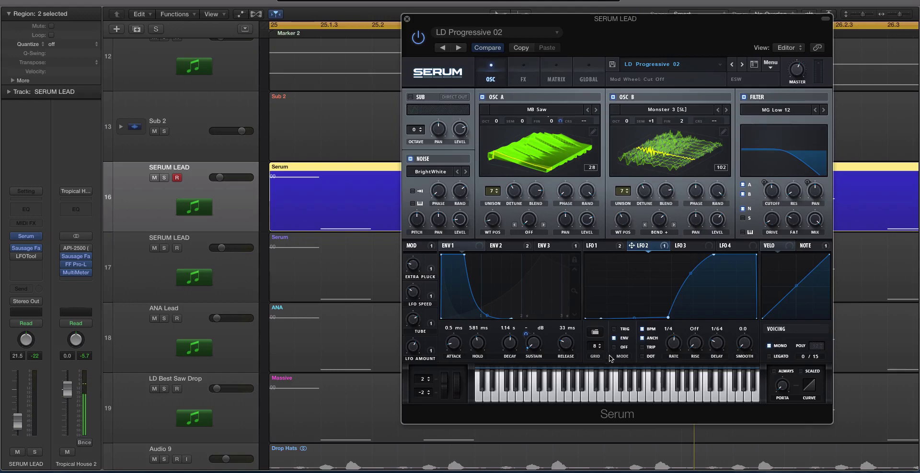
- Assign LFO 2 to the Env 1 release at 93 ms, and set the hold to 1.25 s and decay to 825 ms
mouse_move(615, 337)
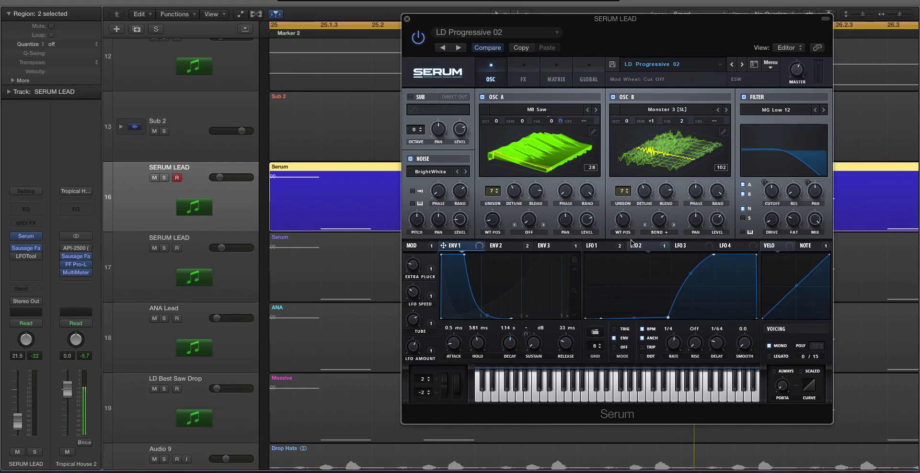
left_click_drag(632, 243, 562, 346)
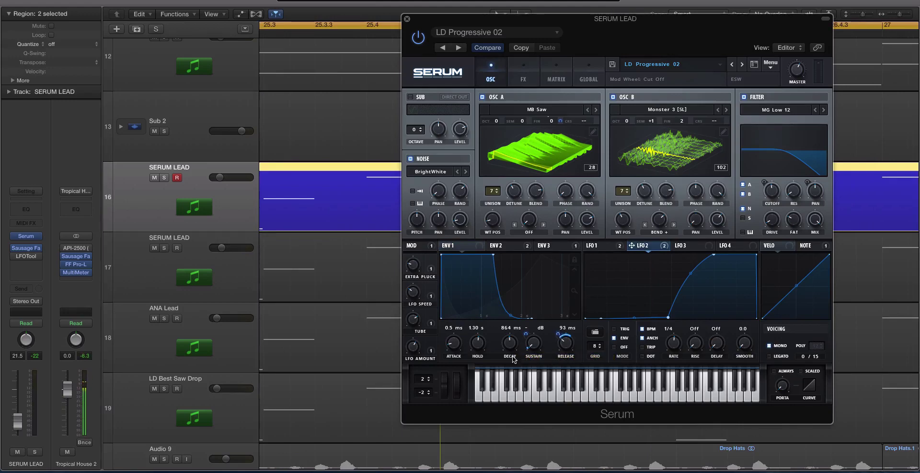
left_click_drag(511, 342, 484, 344)
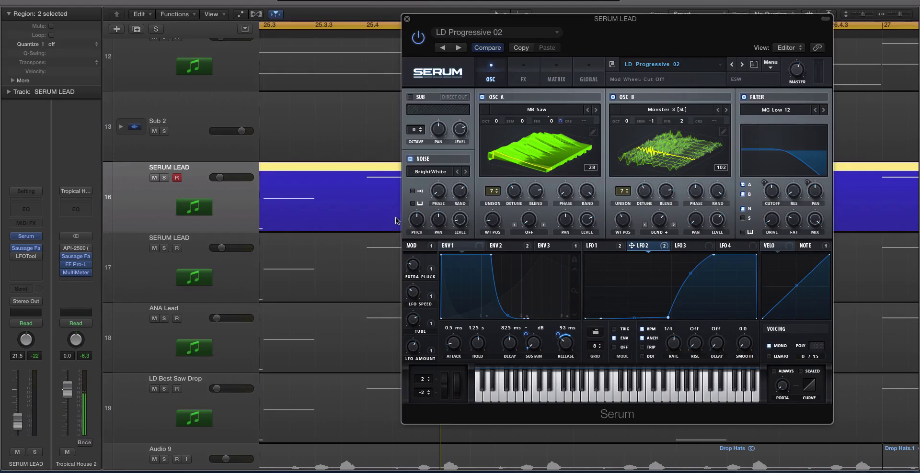
- Play the soloed lead and compare it with LFO 2's modulation of the Env 1 release turned down and restored
key("space")
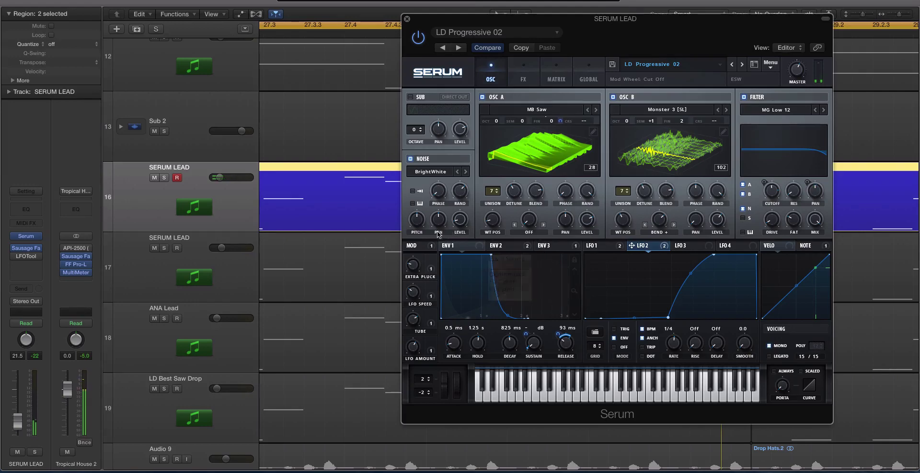
mouse_move(556, 334)
mouse_move(556, 334)
left_mouse_down()
mouse_move(558, 351)
mouse_move(557, 339)
left_mouse_up()
key("Return")
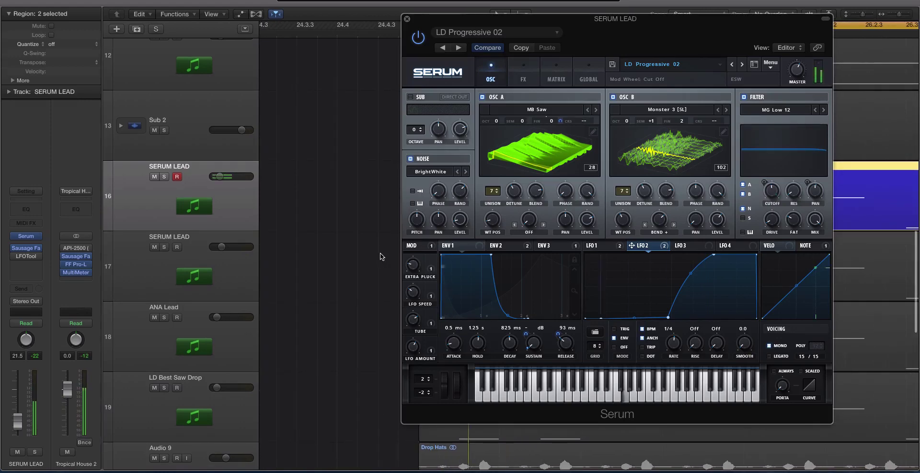
left_click_drag(557, 331, 559, 316)
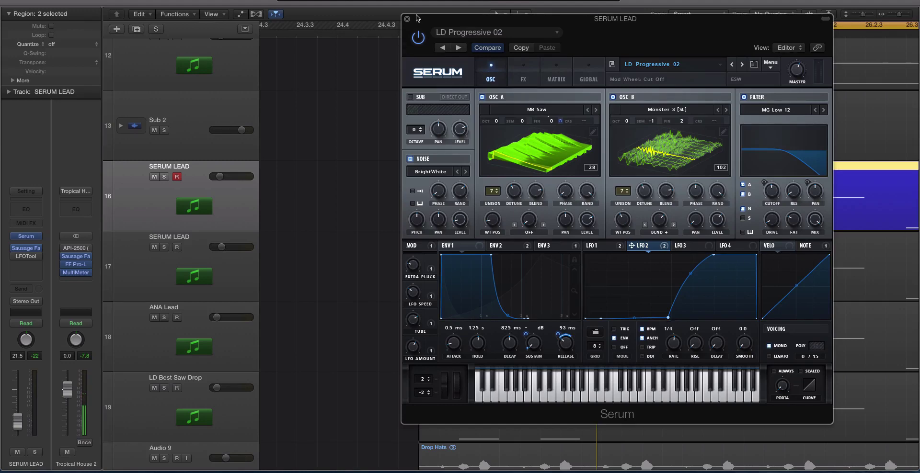
- Move the Serum window aside, switch its delay and reverb effects back on, and close the plug-in
left_click_drag(415, 19, 513, 37)
key("super+Left")
left_click(601, 93)
left_click(489, 184)
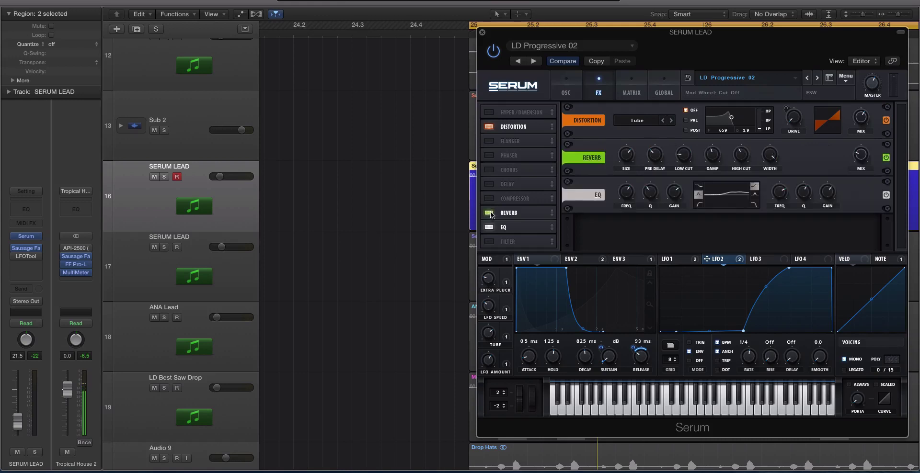
left_click(489, 212)
left_click(482, 33)
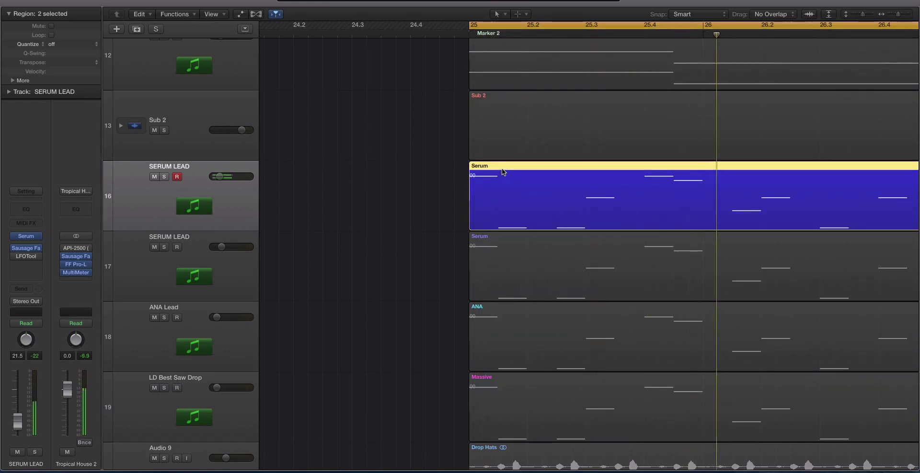
- Turn off the region solo and play the full arrangement from around bar 27 to hear the lead in the mix
key("ctrl+s")
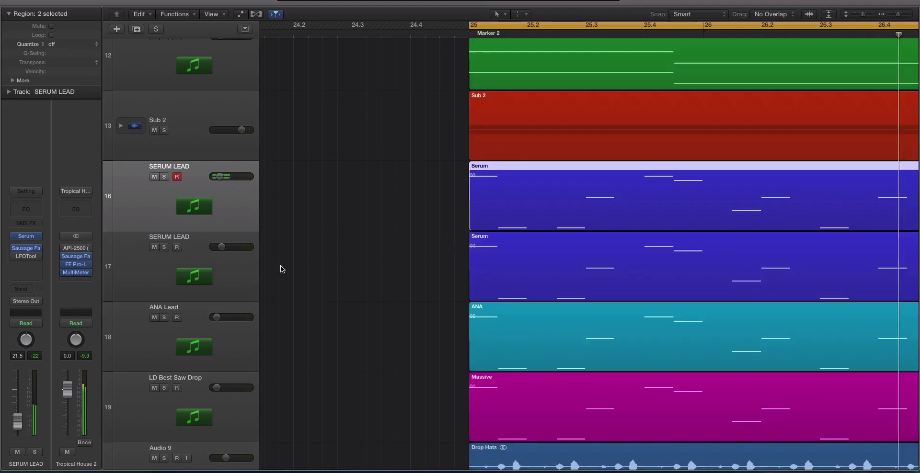
scroll(445, 217, "down", 5)
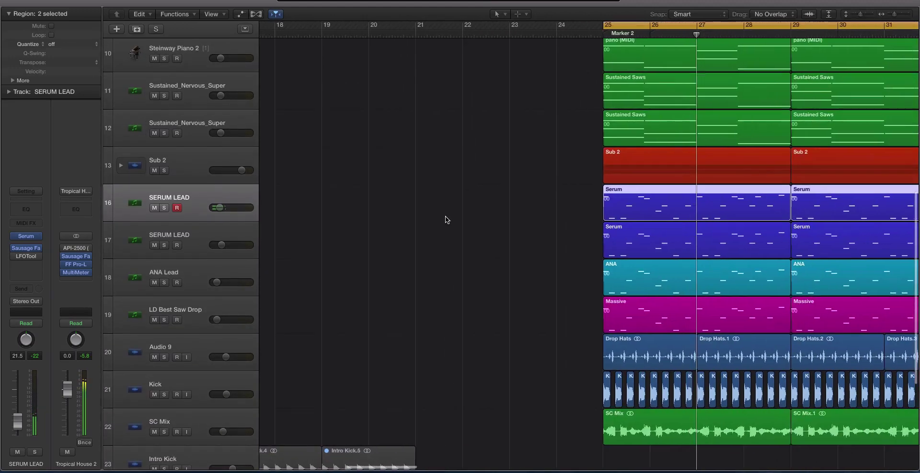
key("space")
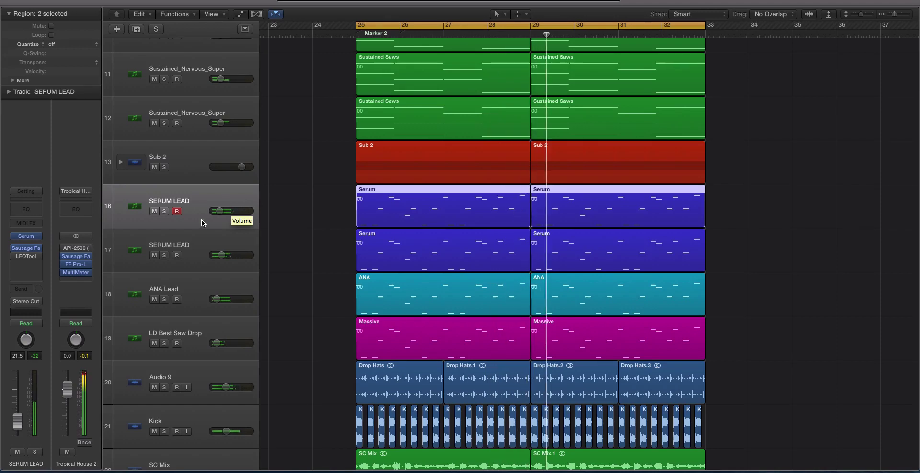
scroll(245, 225, "right", 1)
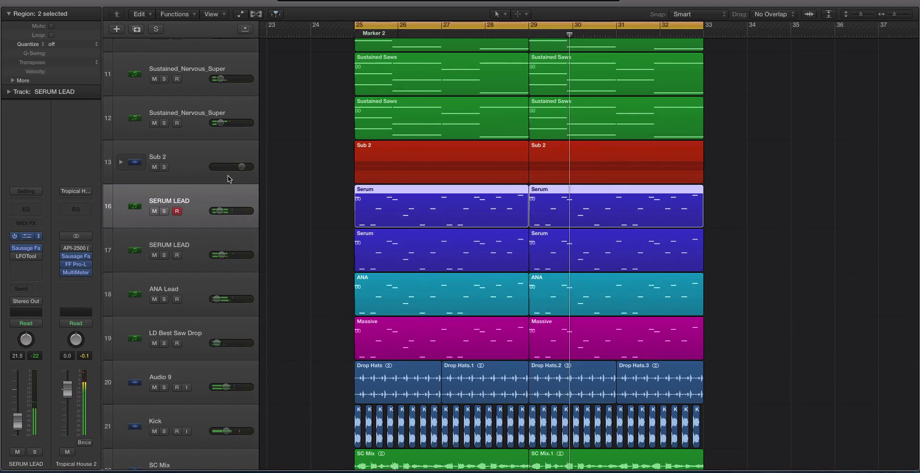
- Open Serum on the track 16 SERUM LEAD and bypass the LFO 2 modulator on the Env 1 release
left_click(27, 239)
left_click_drag(573, 31, 513, 20)
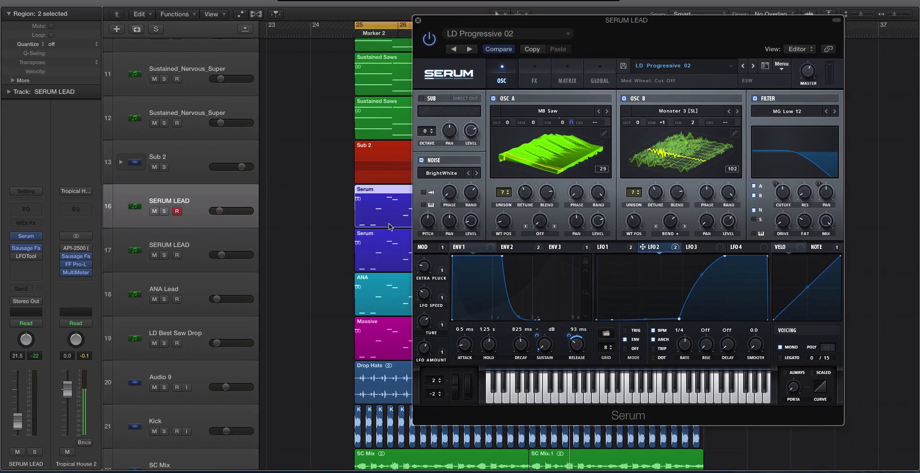
scroll(379, 254, "right", 5)
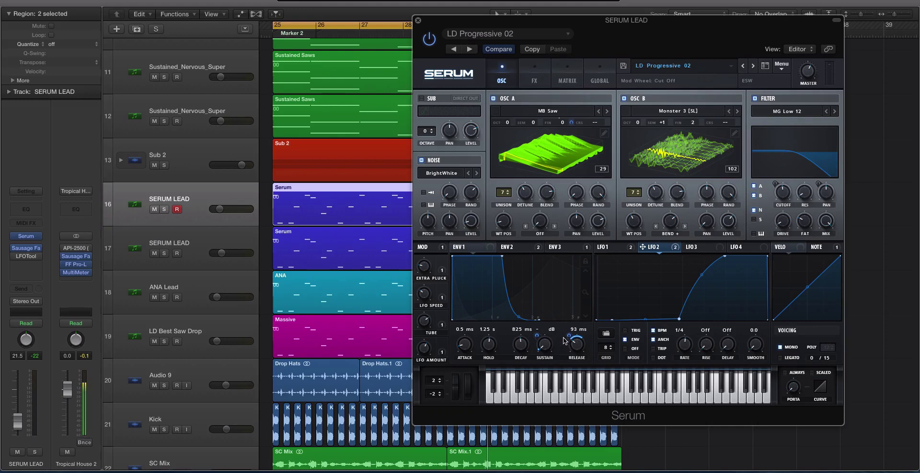
right_click(576, 345)
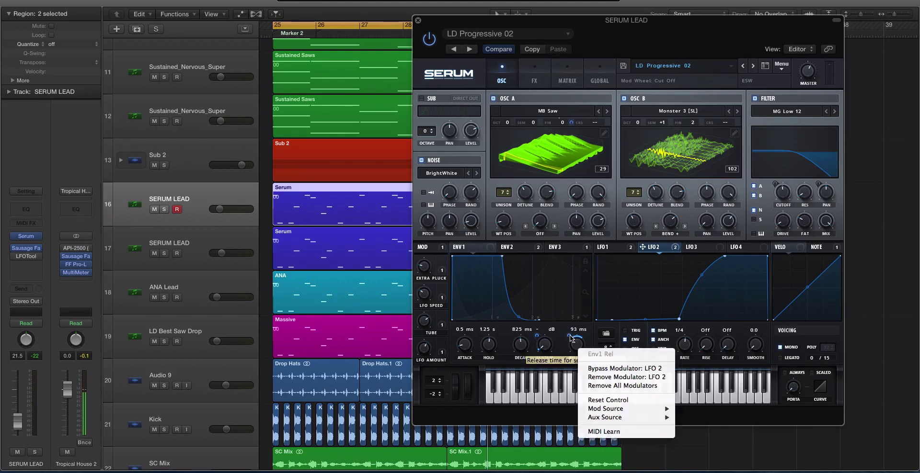
left_click(630, 370)
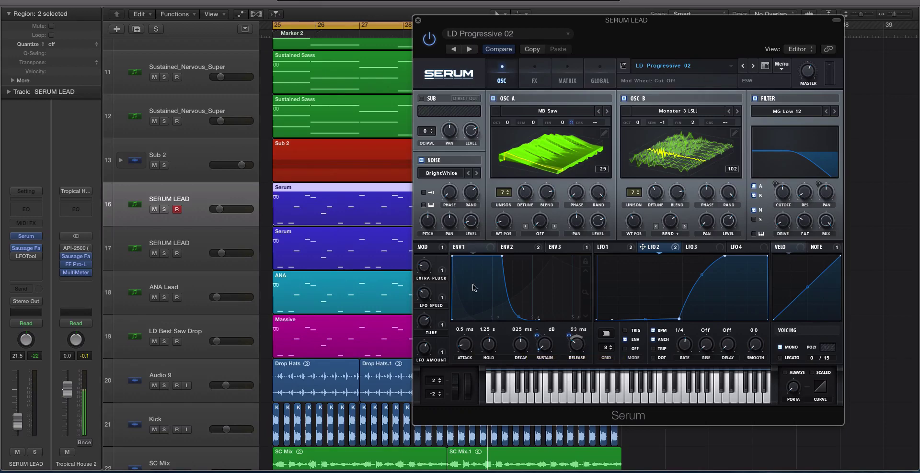
- Switch off the delay and reverb in Serum's effects, leaving the distortion and EQ active
left_click(534, 70)
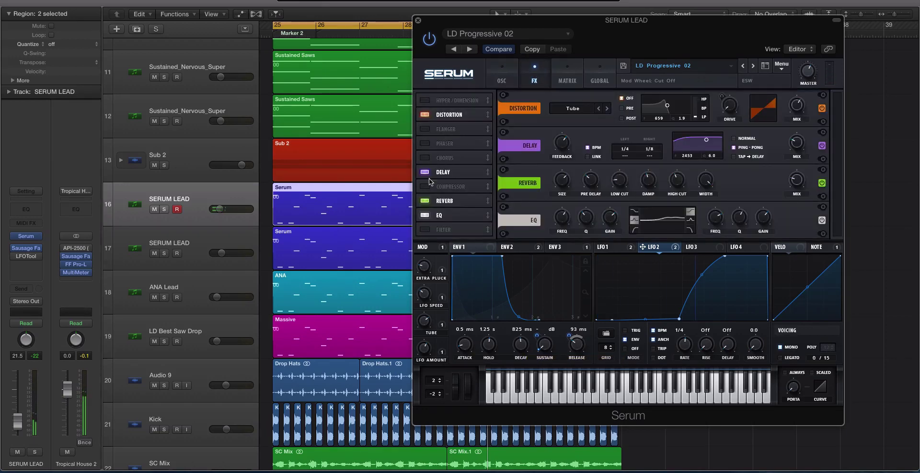
left_click(426, 174)
left_click(425, 201)
- Remove the LFO 2 modulator from the Env 1 release and set the release to 84 ms
mouse_move(573, 345)
left_mouse_down()
mouse_move(582, 317)
mouse_move(584, 352)
left_mouse_up()
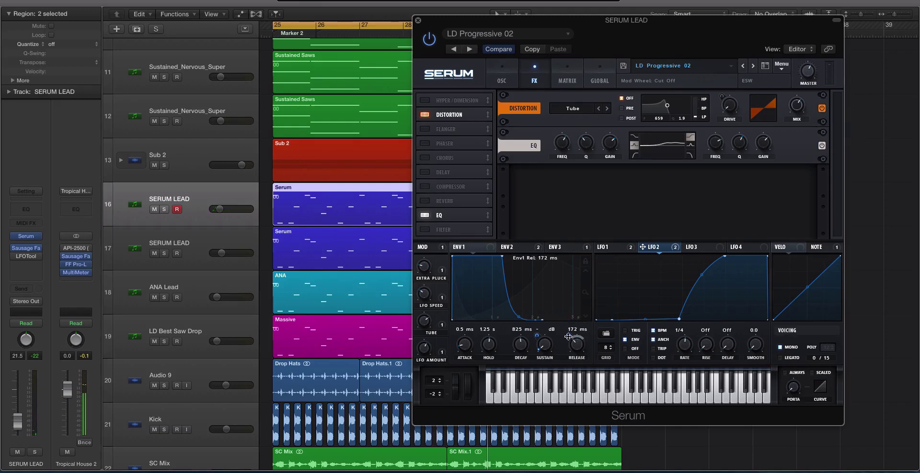
right_click(570, 338)
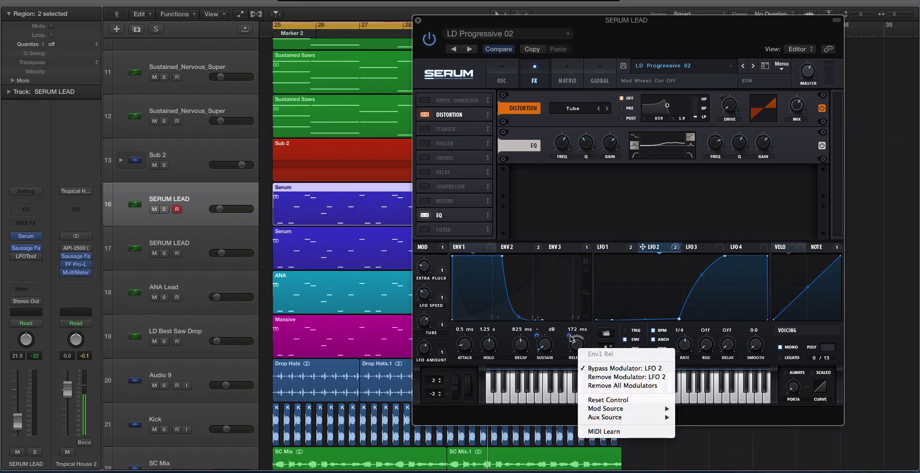
left_click(625, 377)
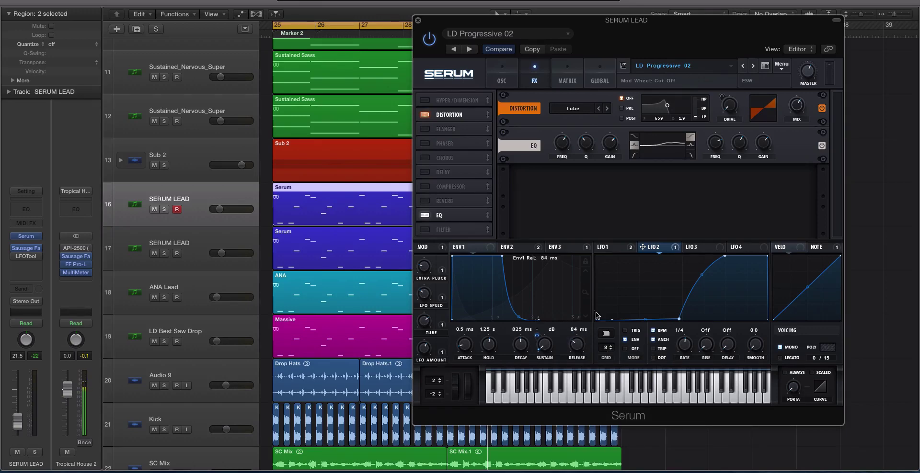
- Assign LFO 2 to the Env 1 release again and play the soloed track 16 Serum regions
left_click_drag(643, 249, 576, 348)
key("ctrl+s")
key("space")
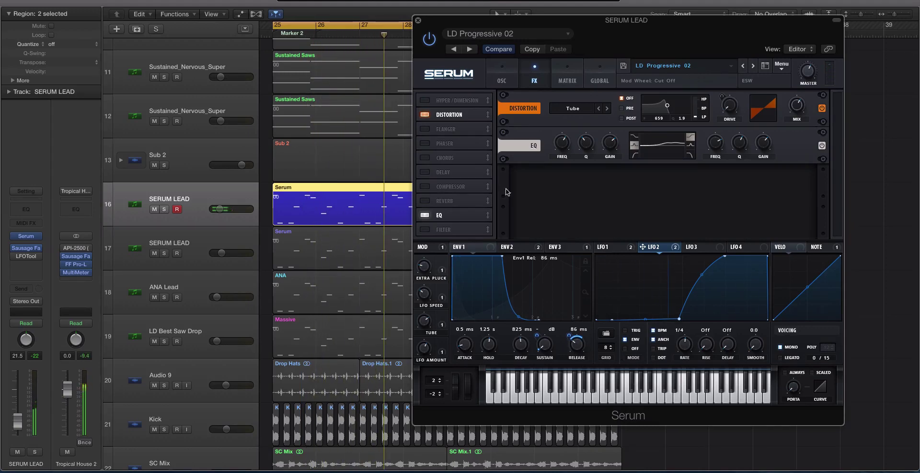
- Show Serum's oscillators and Env 2, assign LFO 2 to the Env 2 release, and play the soloed lead
left_click(500, 79)
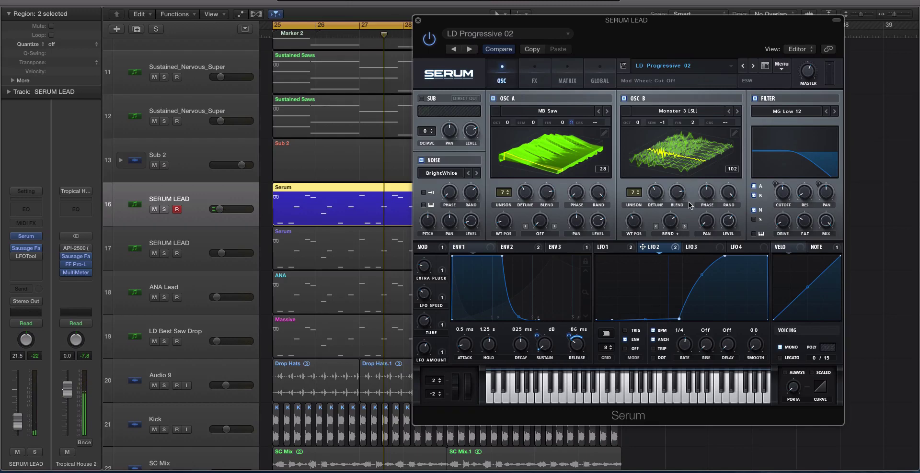
left_click(522, 248)
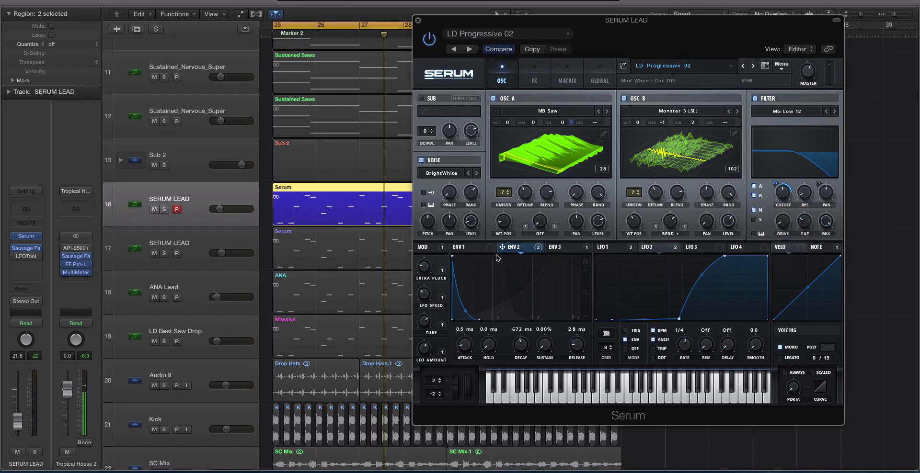
mouse_move(504, 249)
left_click_drag(641, 247, 574, 343)
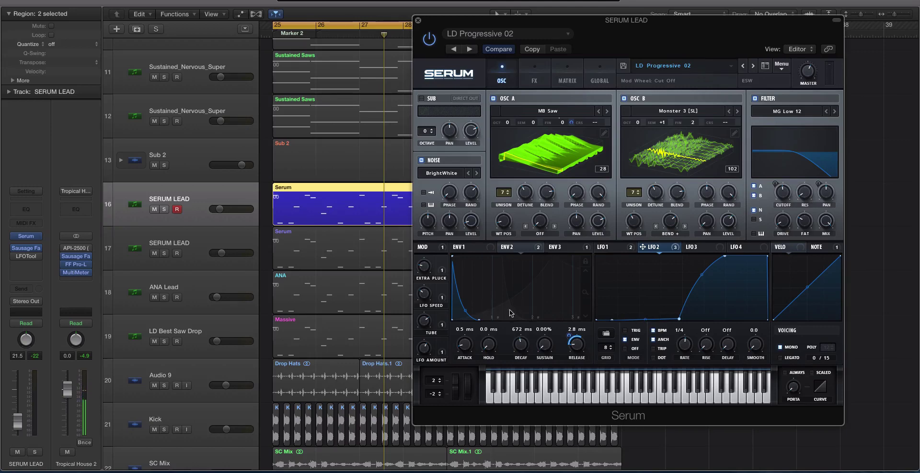
key("space")
mouse_move(569, 342)
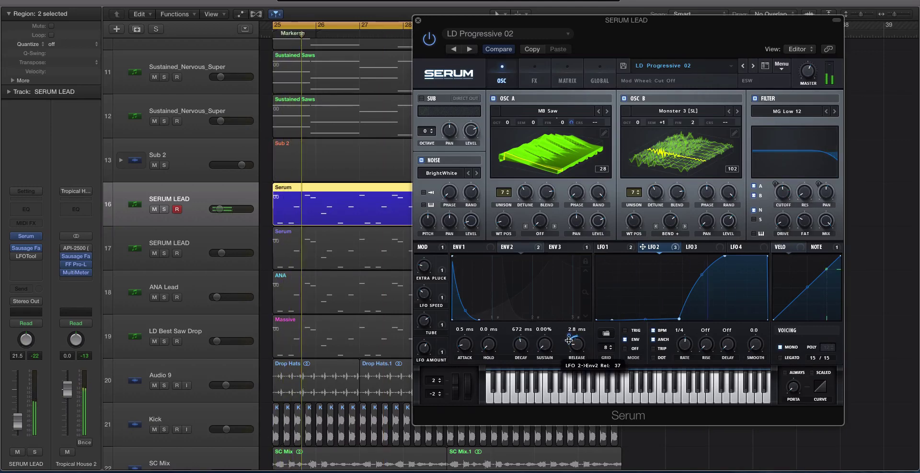
- Switch Serum's delay and reverb back on and play the full arrangement with the region solo turned off
left_click(539, 69)
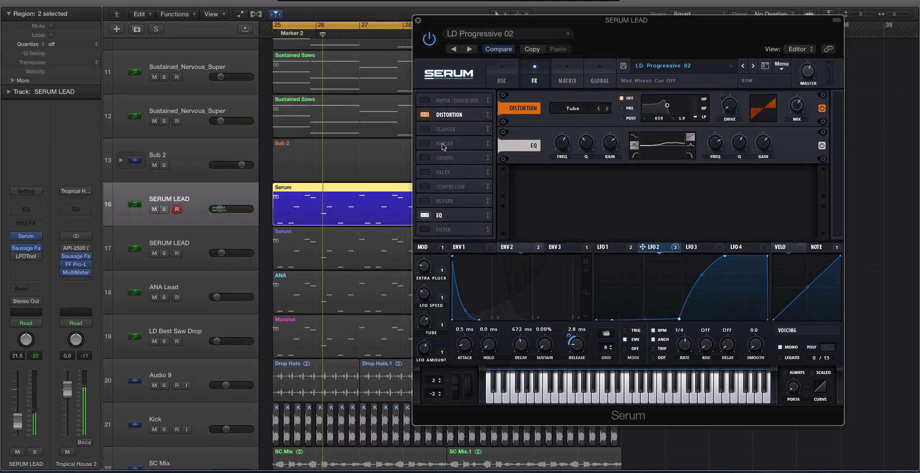
left_click(424, 172)
left_click(422, 202)
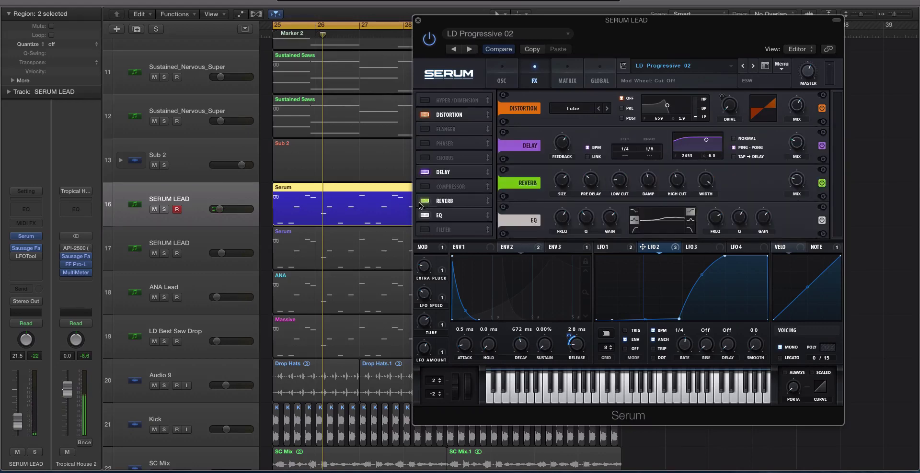
left_click(418, 20)
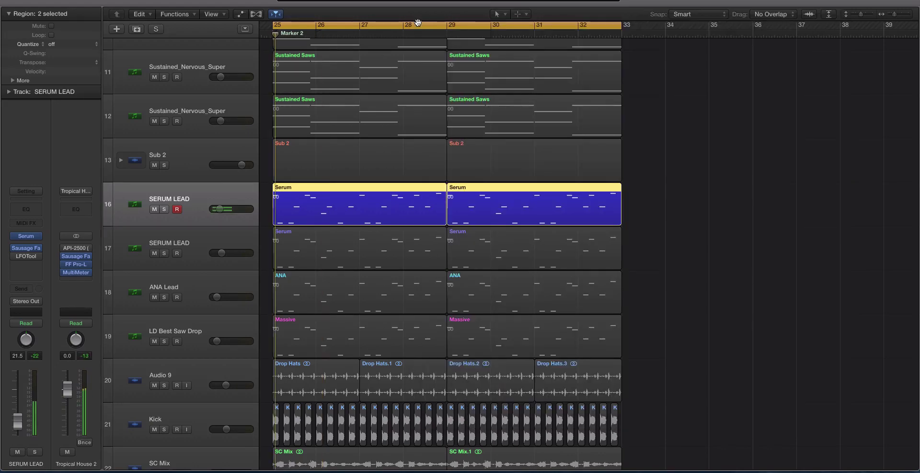
key("ctrl+s")
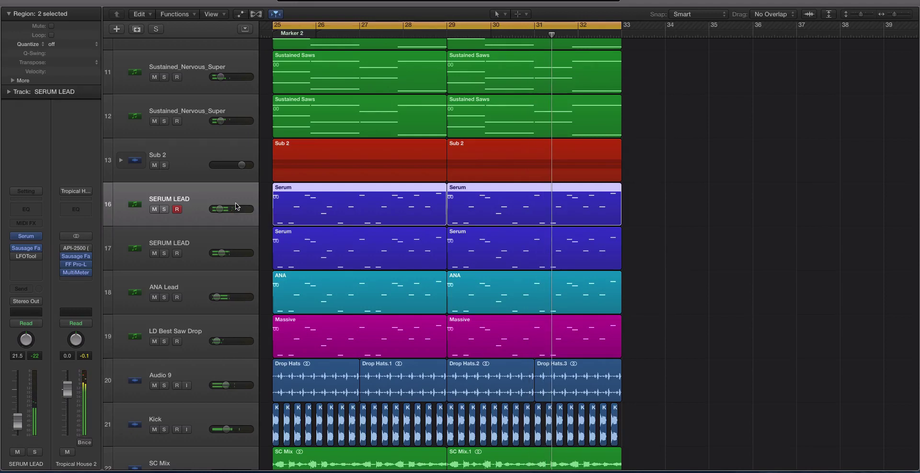
- Reopen Serum on the track 16 SERUM LEAD and review its effects chain and oscillator settings
left_click(26, 237)
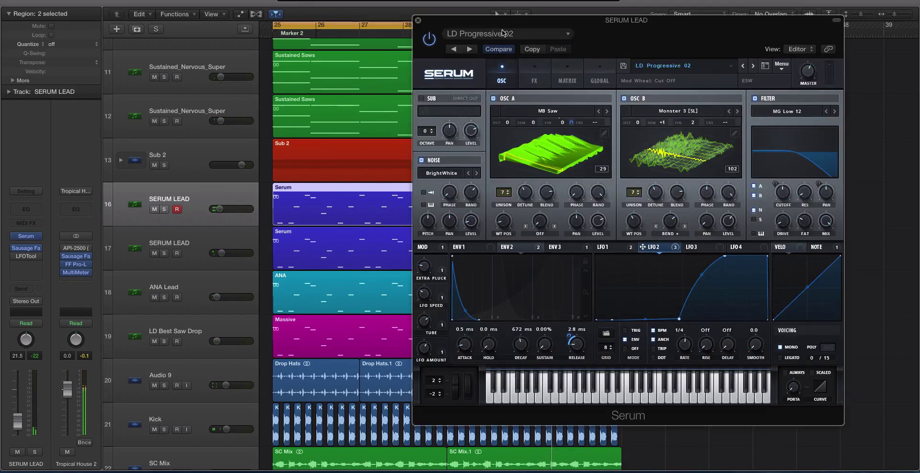
left_click_drag(503, 32, 437, 40)
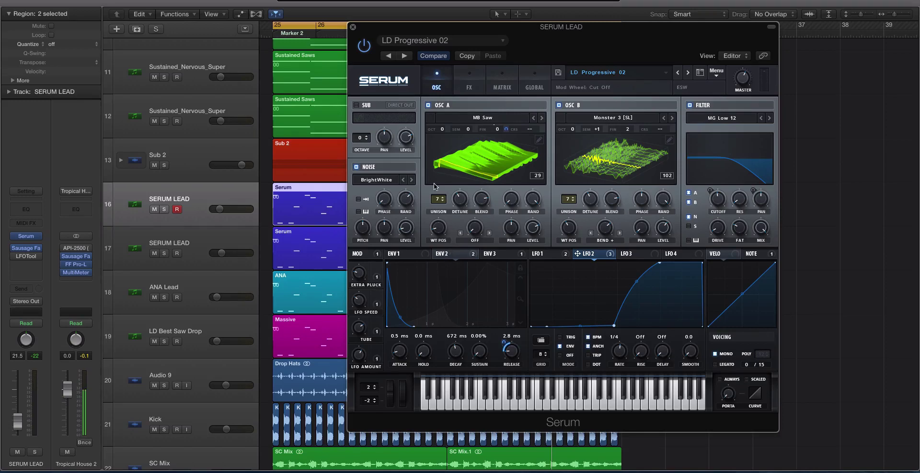
left_click(458, 87)
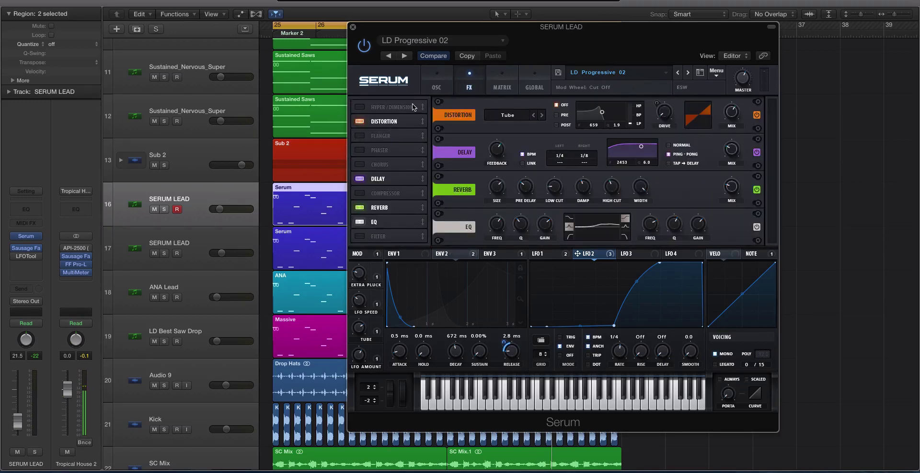
left_click(437, 75)
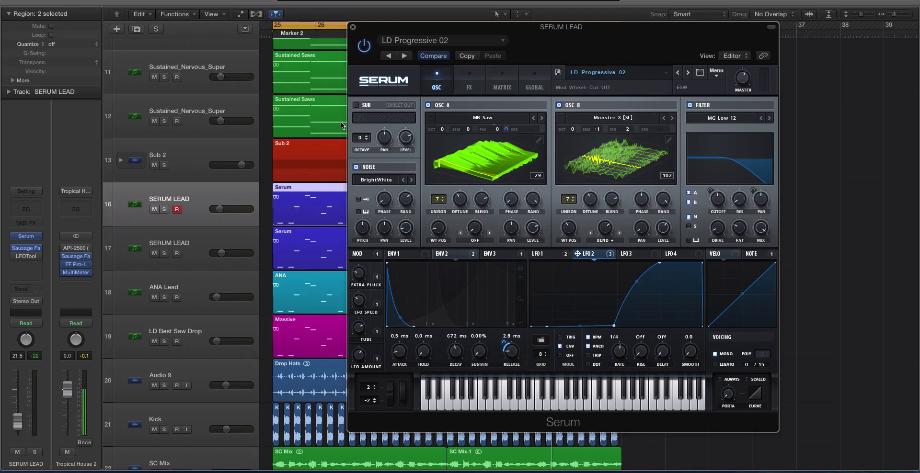
scroll(341, 122, "down", 2)
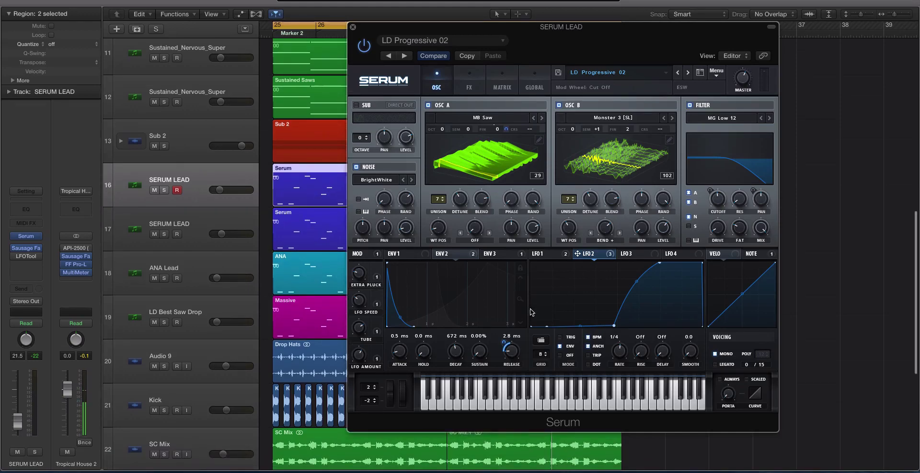